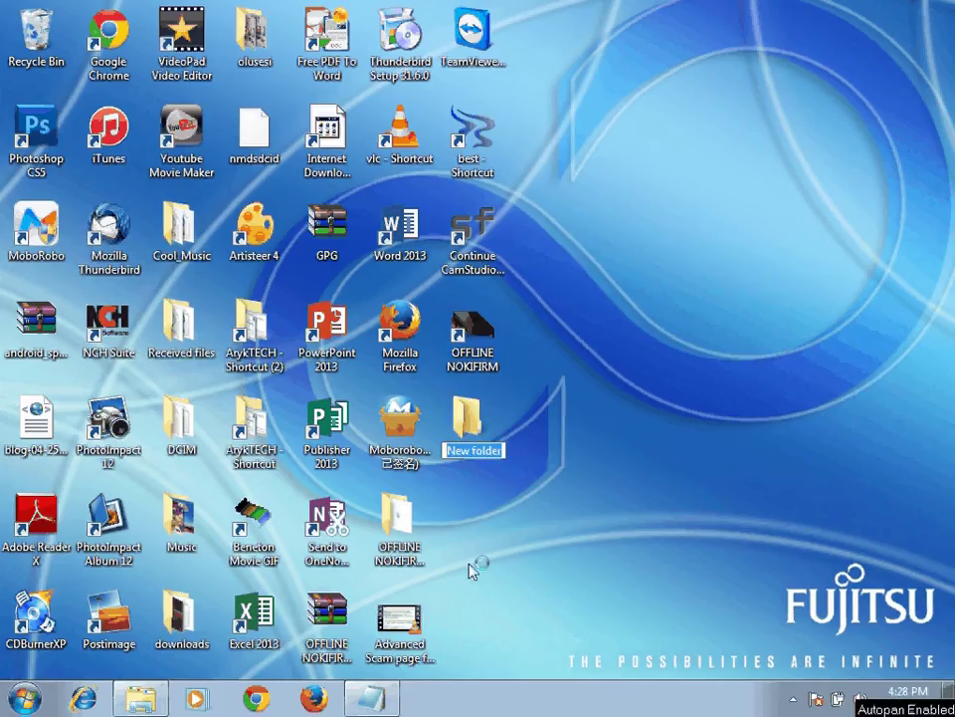
Name the new desktop folder "Nokia Flash Files".
type("Noki")
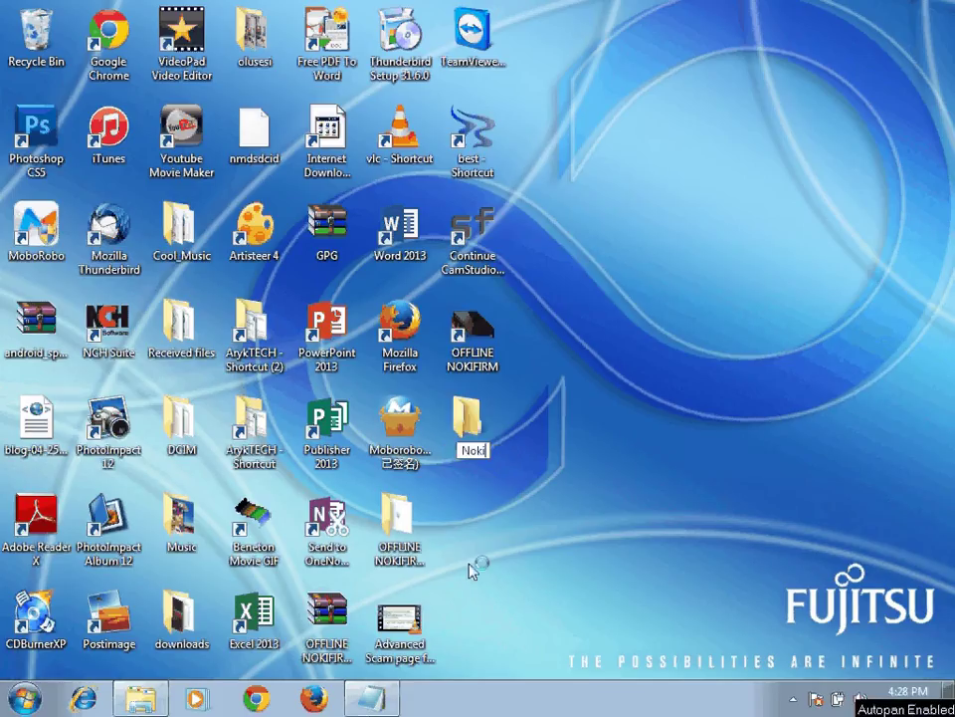
type("a Fl")
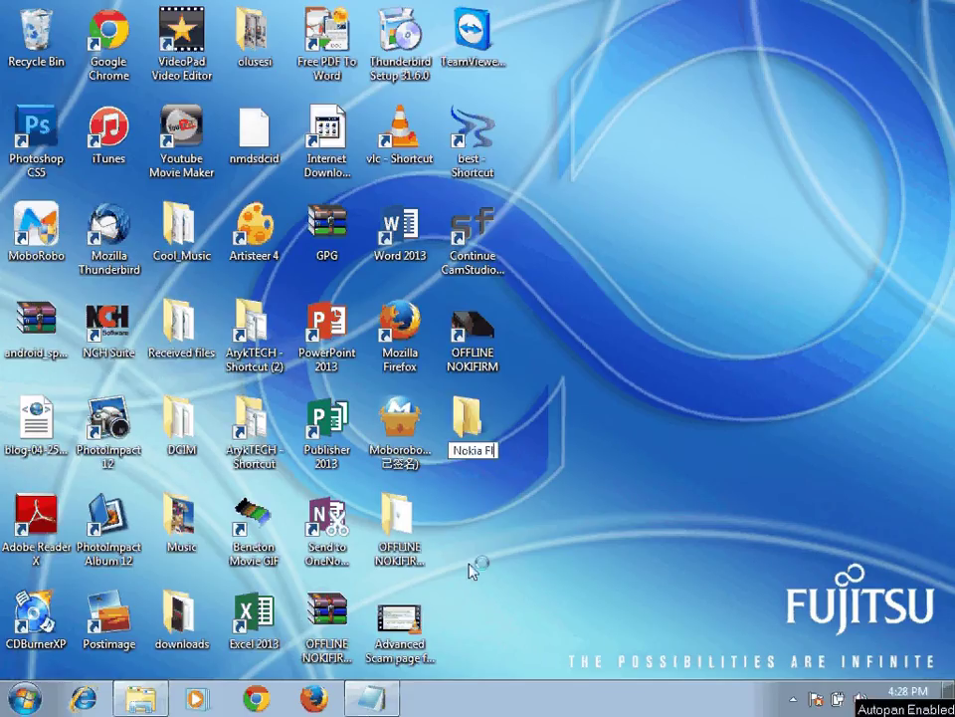
type("ash F")
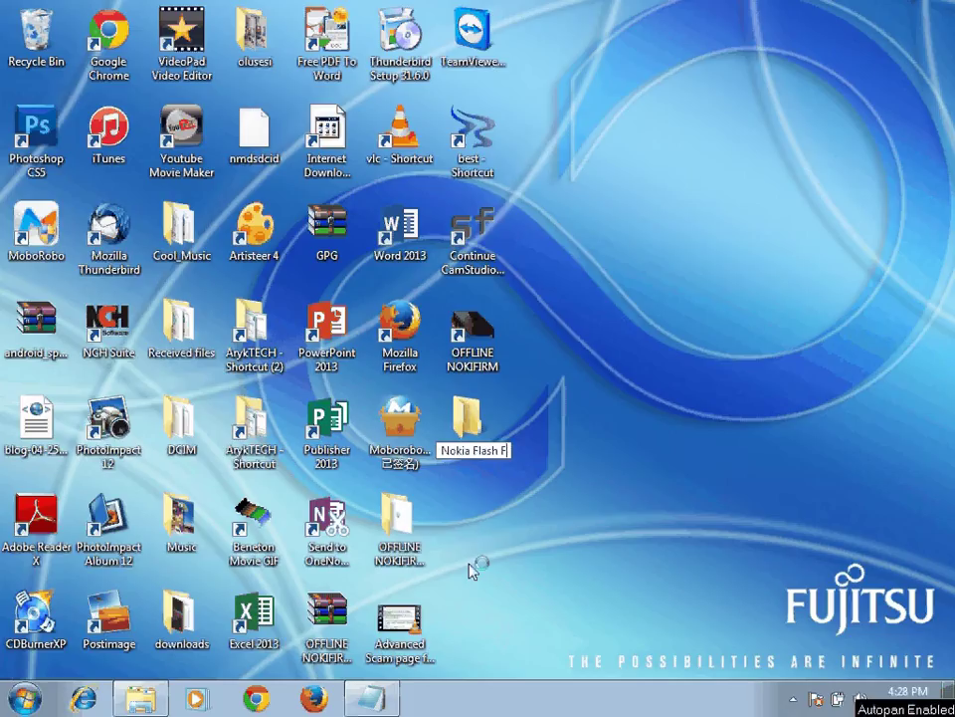
type("iles")
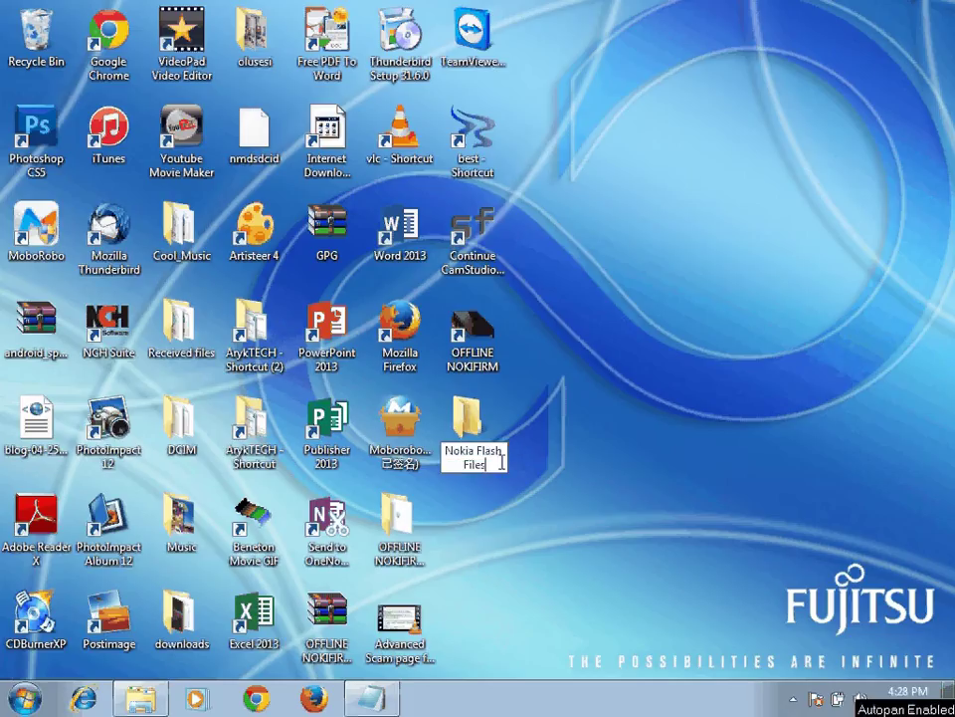
key("Return")
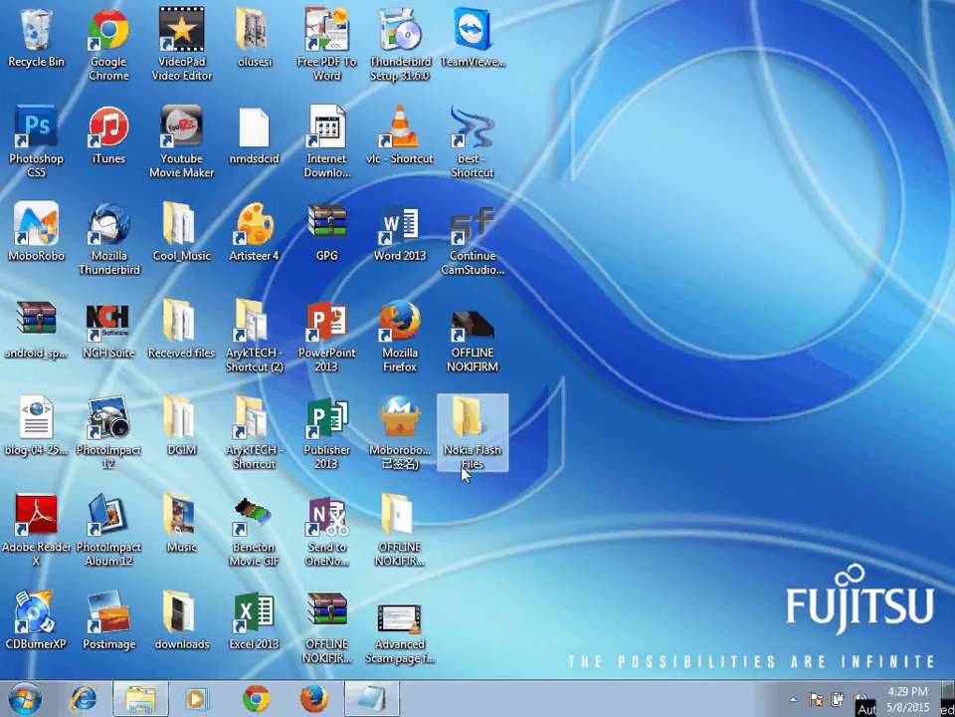
left_click(512, 618)
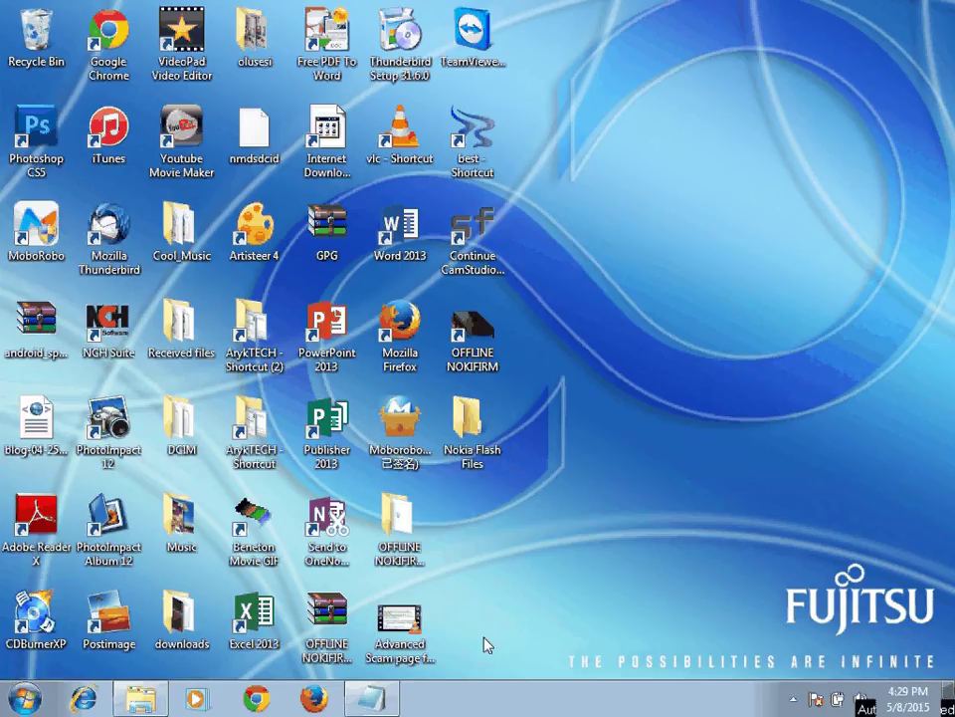
Launch OFFLINE NOKIFIRM from the desktop and agree to its terms of use.
left_click(483, 338)
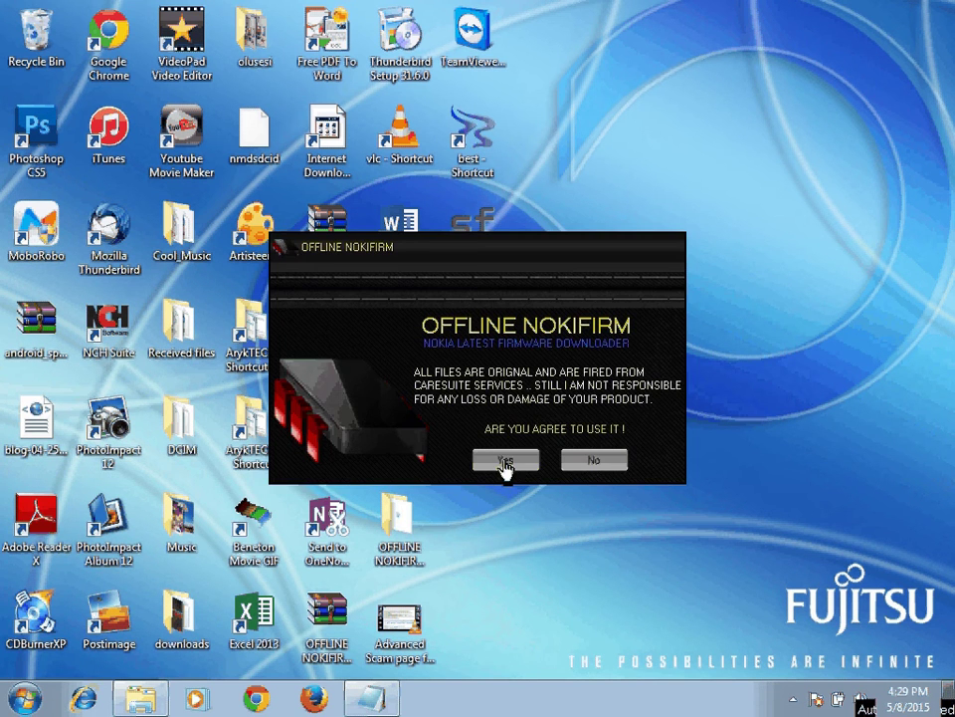
left_click(504, 462)
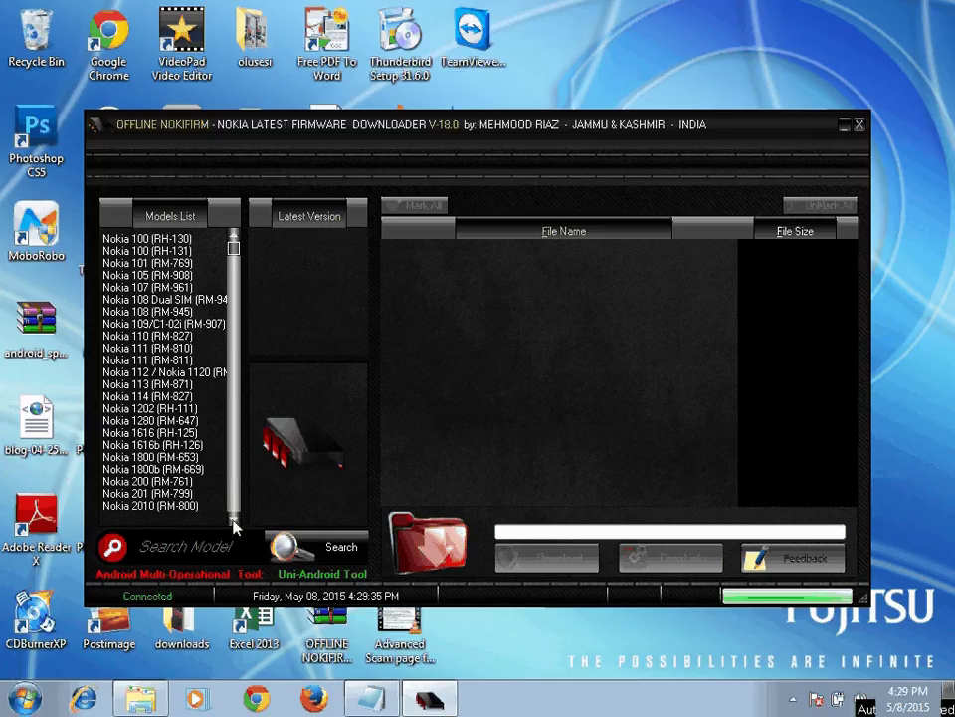
Find and select Nokia Lumia 810 (RM-878) in the list of phone models.
scroll(235, 528, "down", 2)
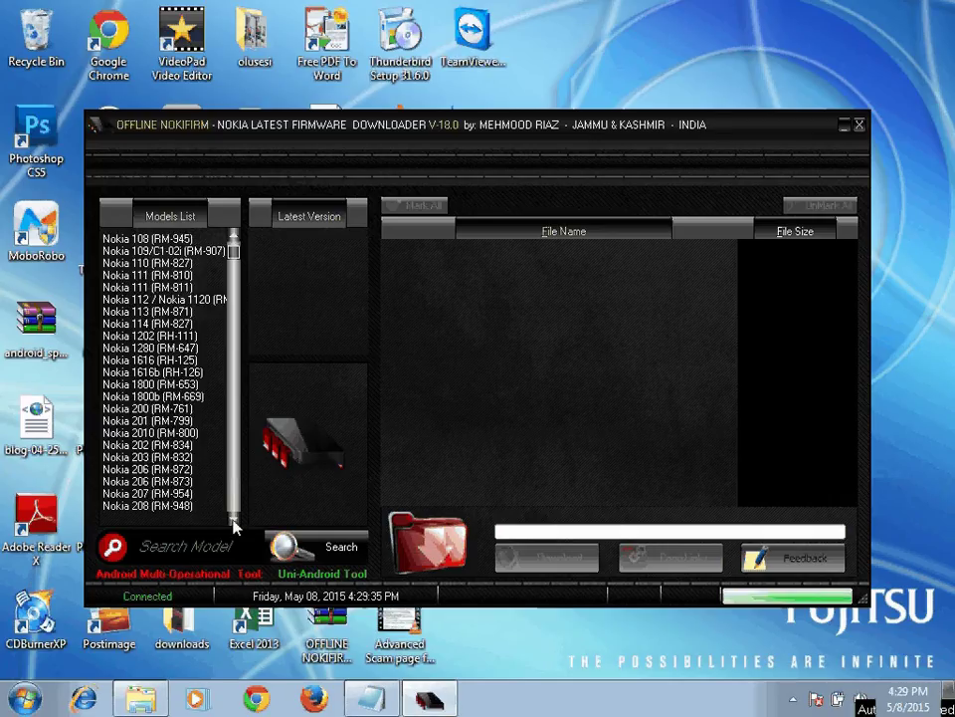
scroll(235, 528, "down", 2)
scroll(235, 528, "down", 4)
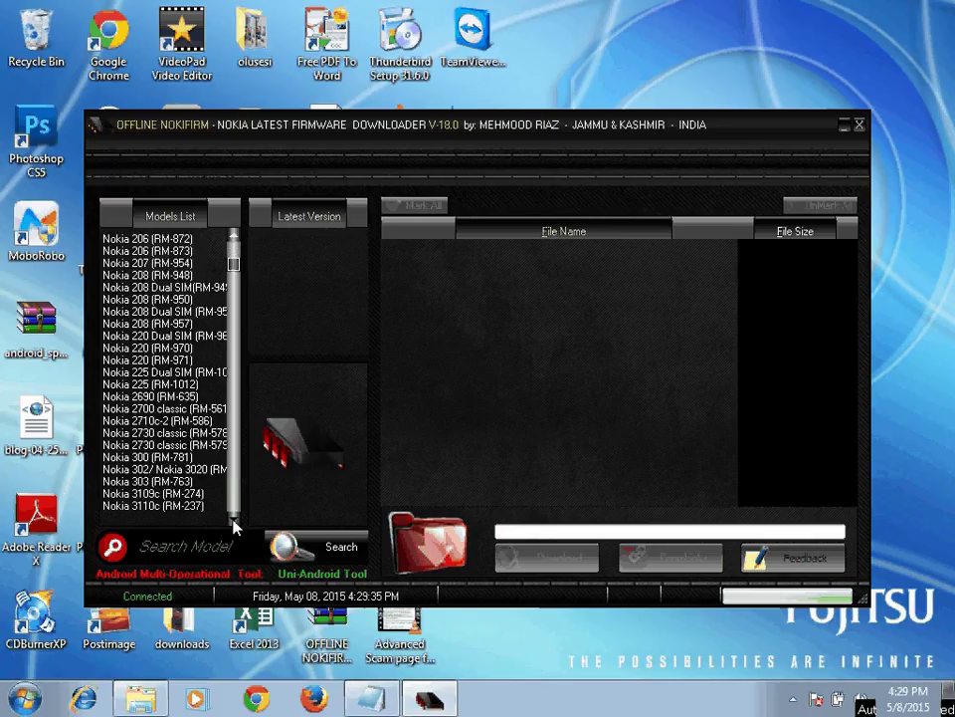
scroll(235, 528, "down", 4)
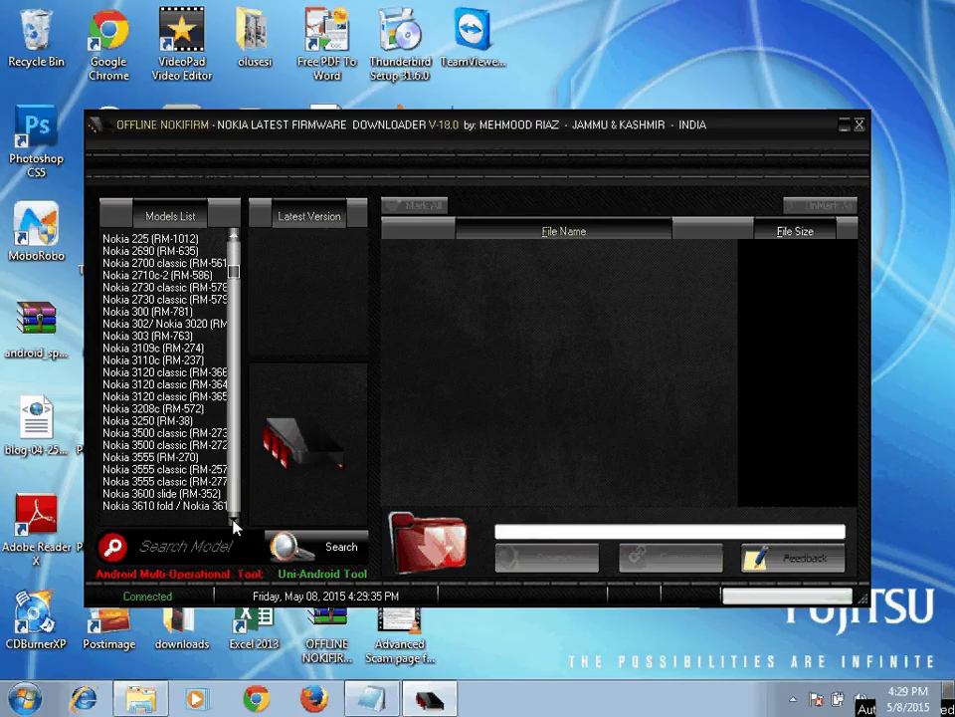
scroll(235, 528, "down", 4)
scroll(235, 528, "down", 4)
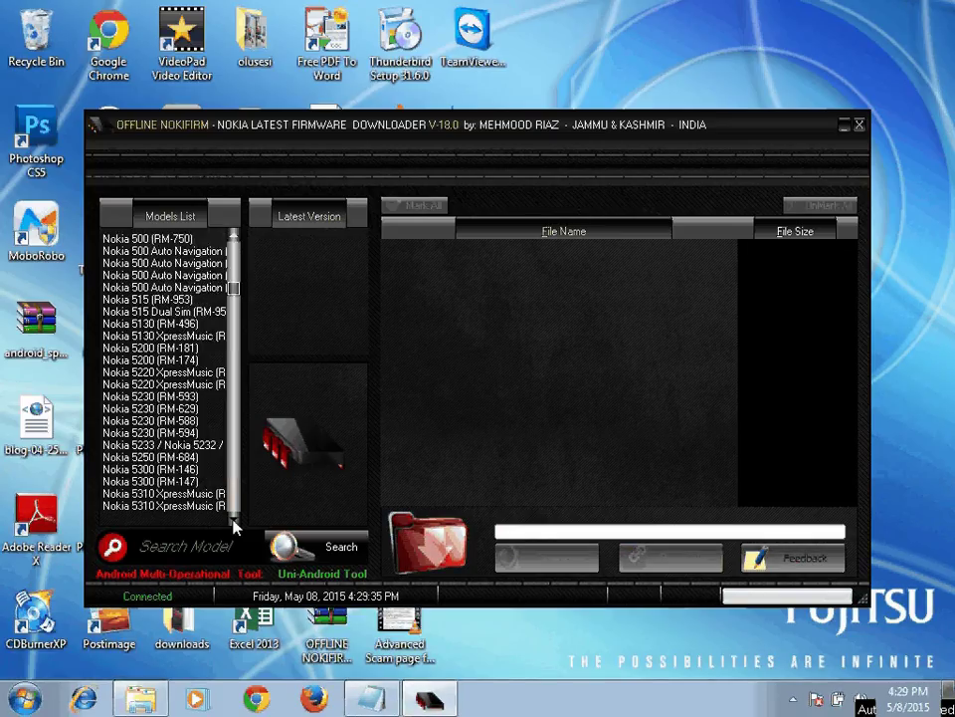
scroll(234, 528, "down", 4)
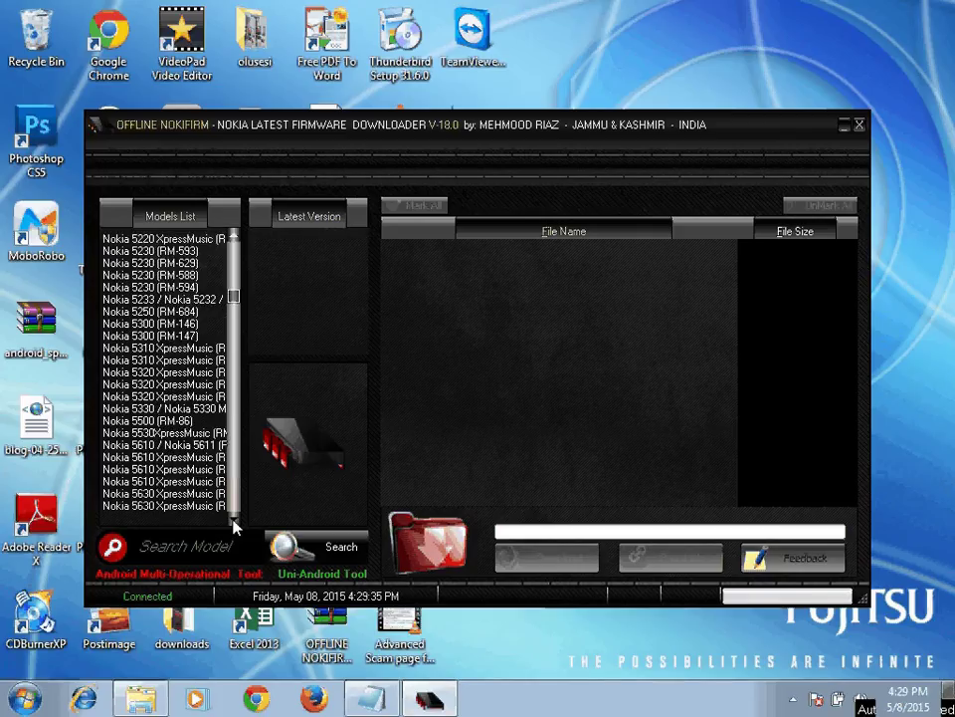
scroll(235, 528, "down", 4)
scroll(235, 528, "down", 4)
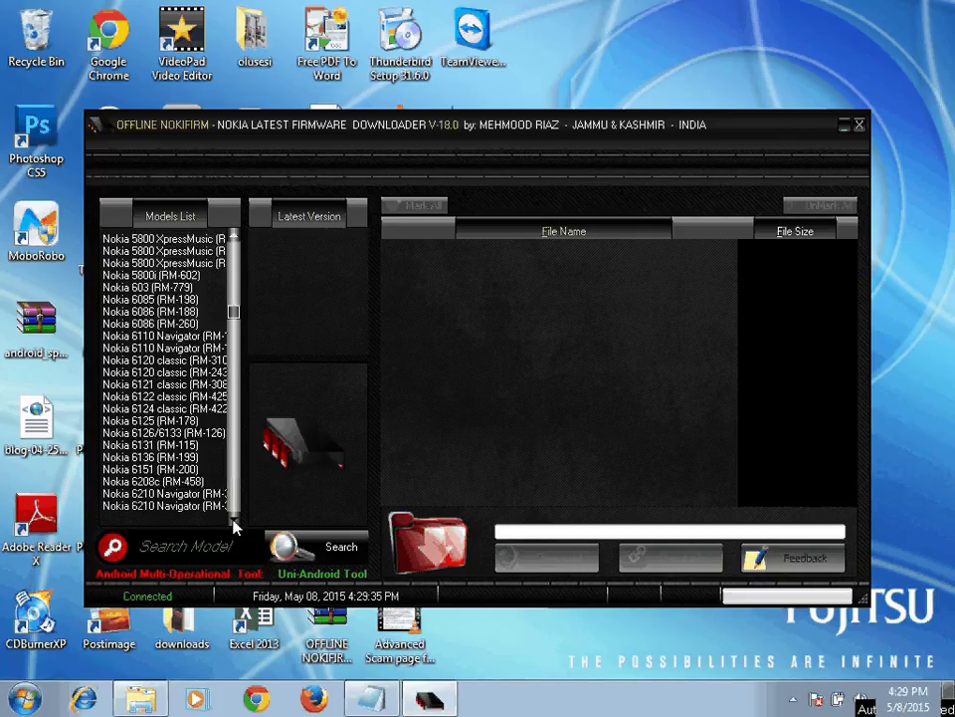
scroll(234, 527, "down", 2)
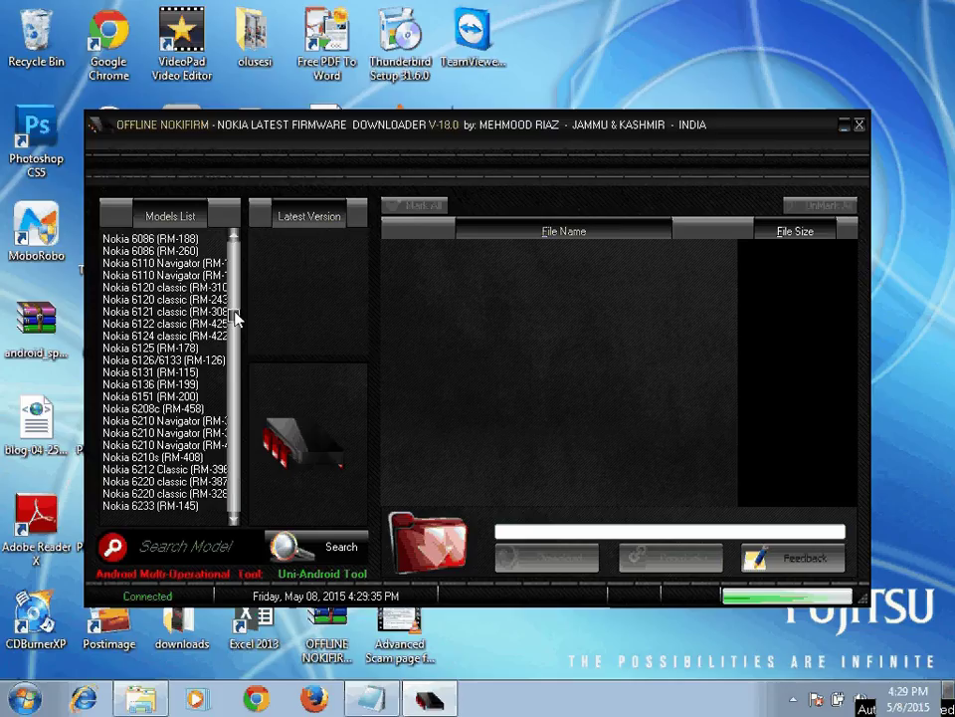
left_click_drag(234, 316, 231, 453)
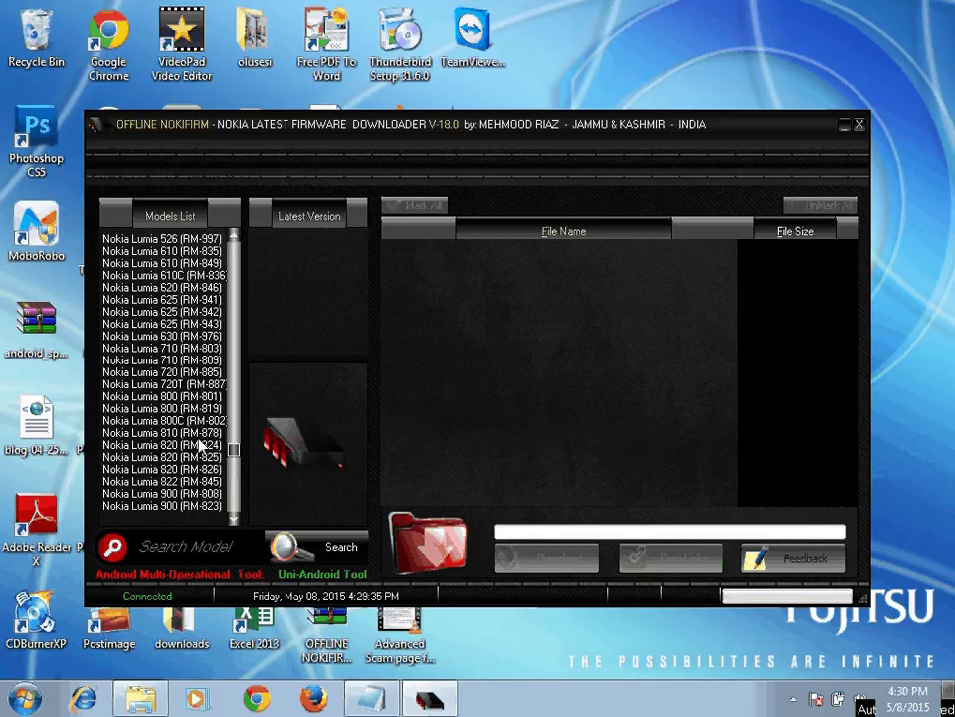
left_click(204, 434)
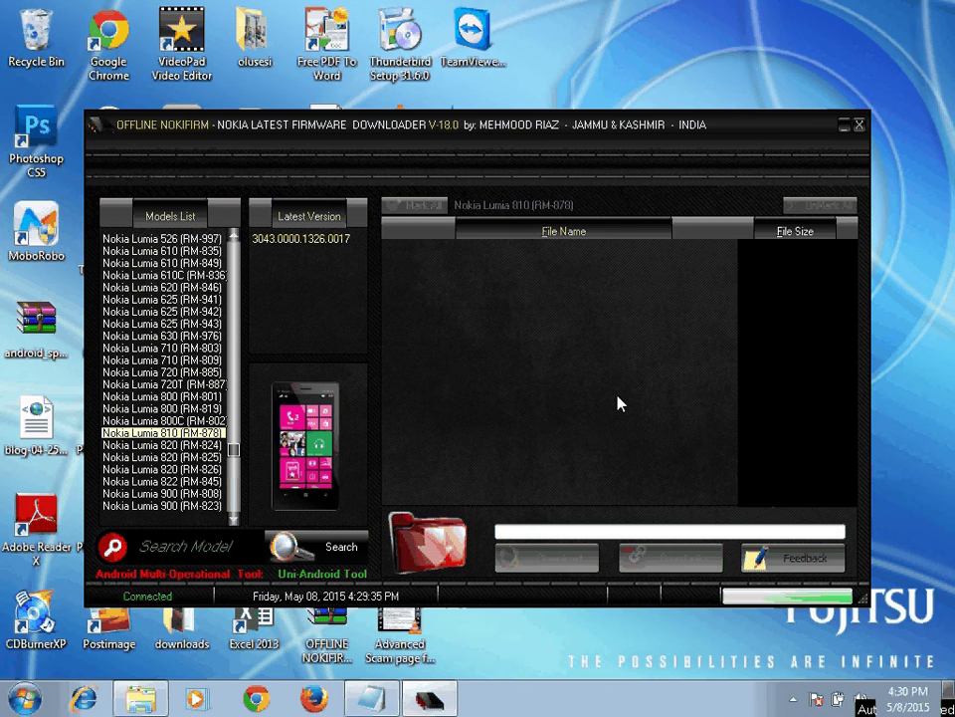
Open the Nokia Flash Files folder on the desktop and create a subfolder named "RM-878" in it.
left_click_drag(619, 135, 686, 491)
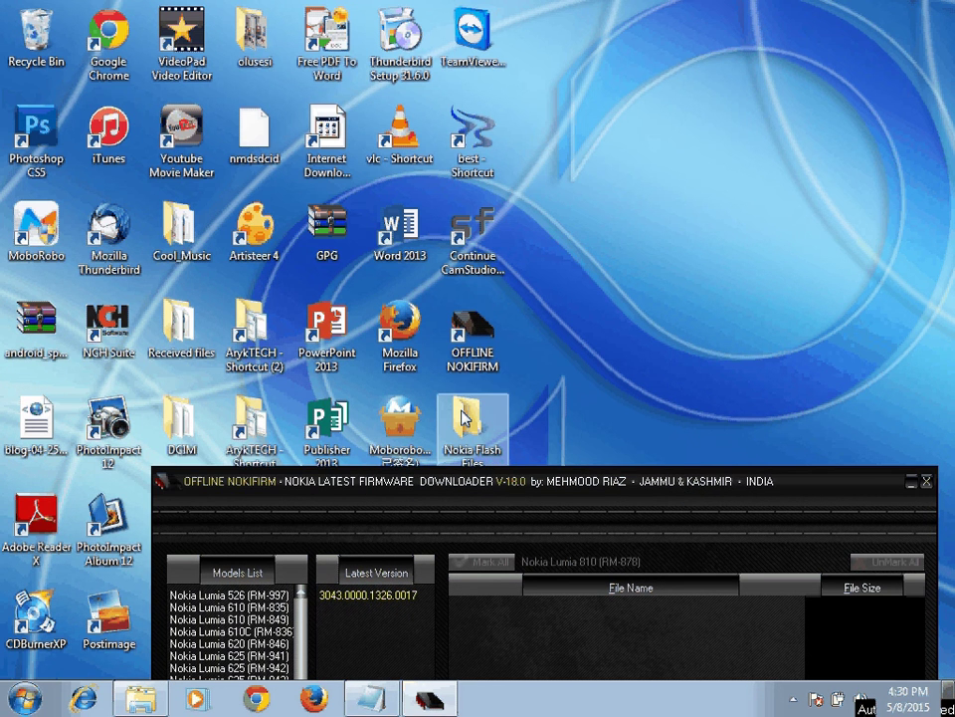
double_click(463, 418)
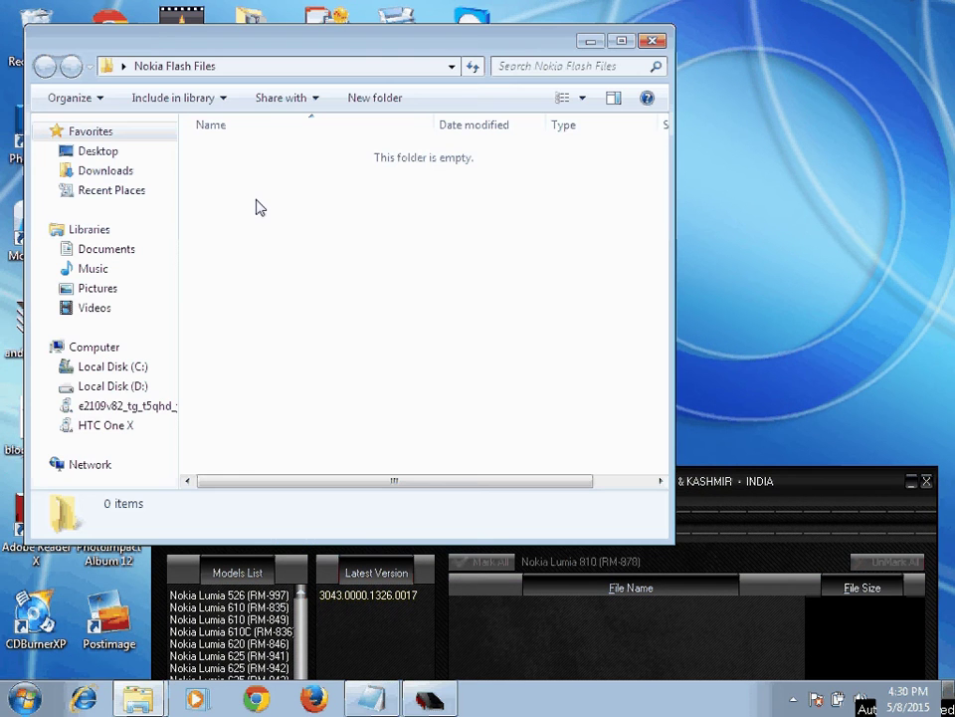
right_click(257, 207)
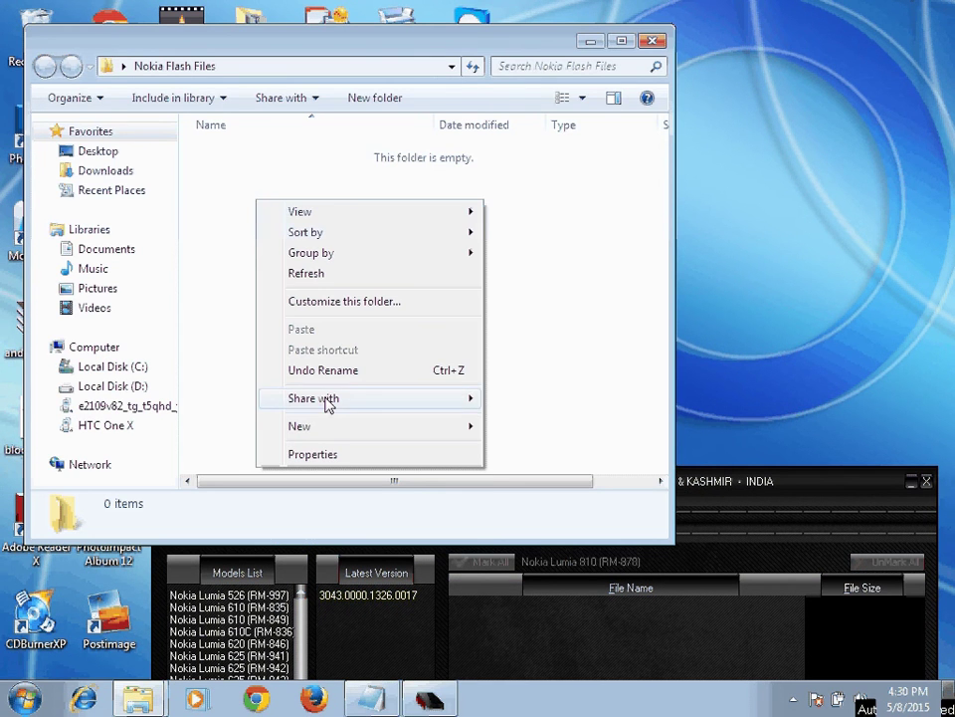
mouse_move(443, 433)
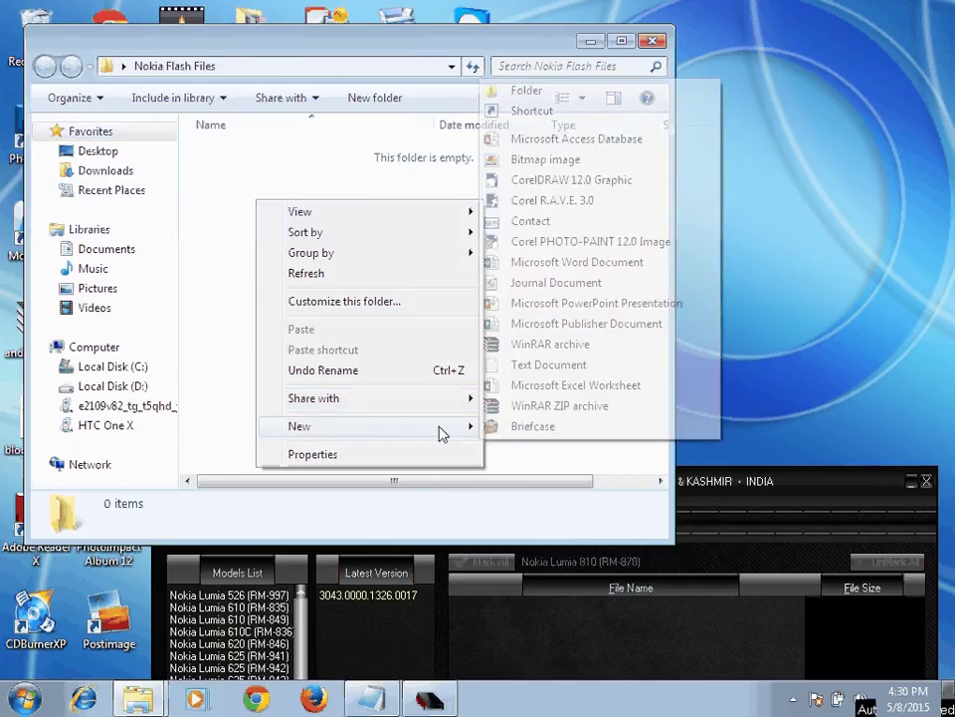
left_click(528, 91)
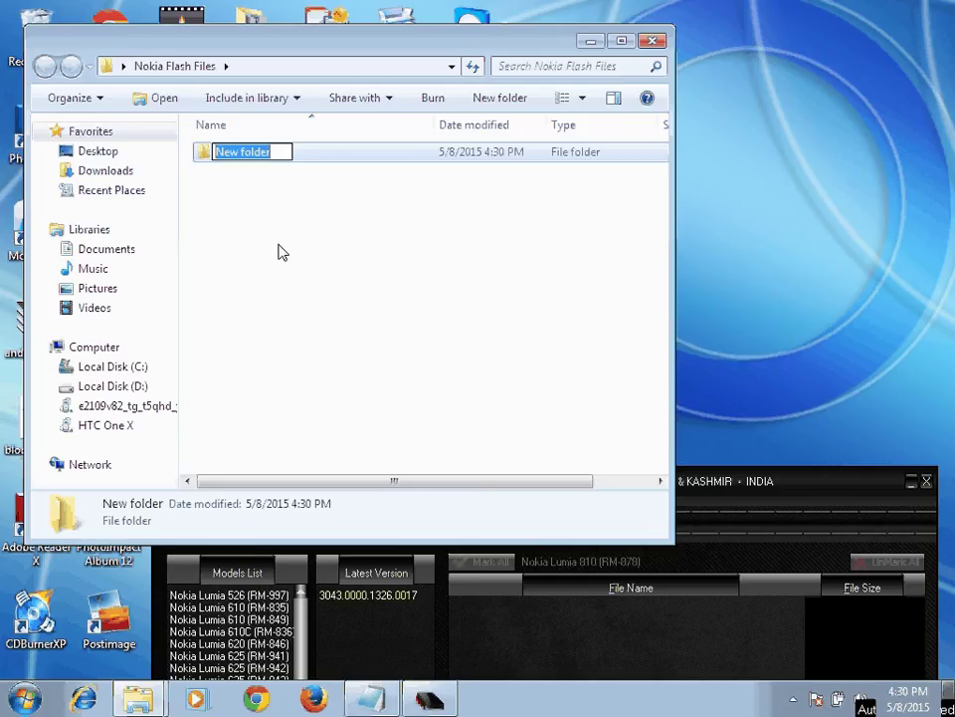
type("RM")
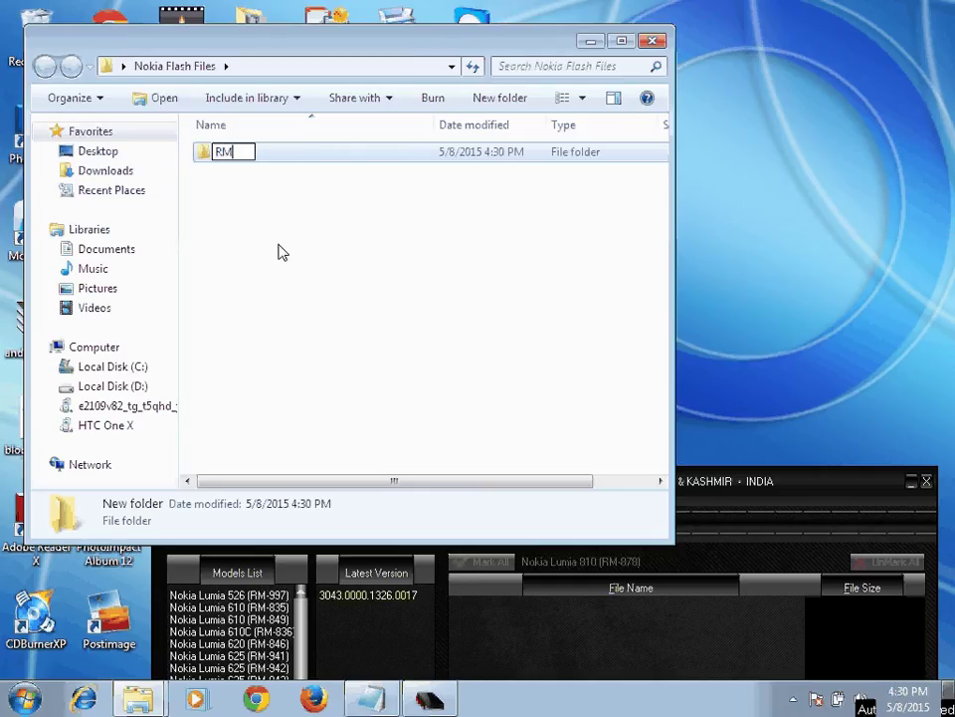
type("-878")
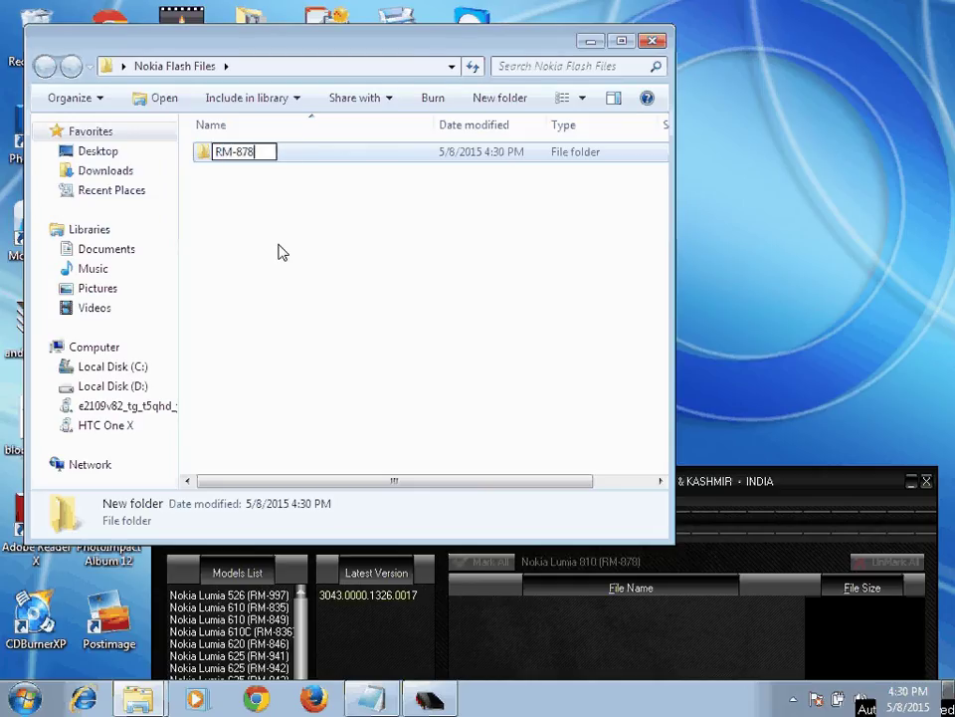
key("Return")
left_click(282, 252)
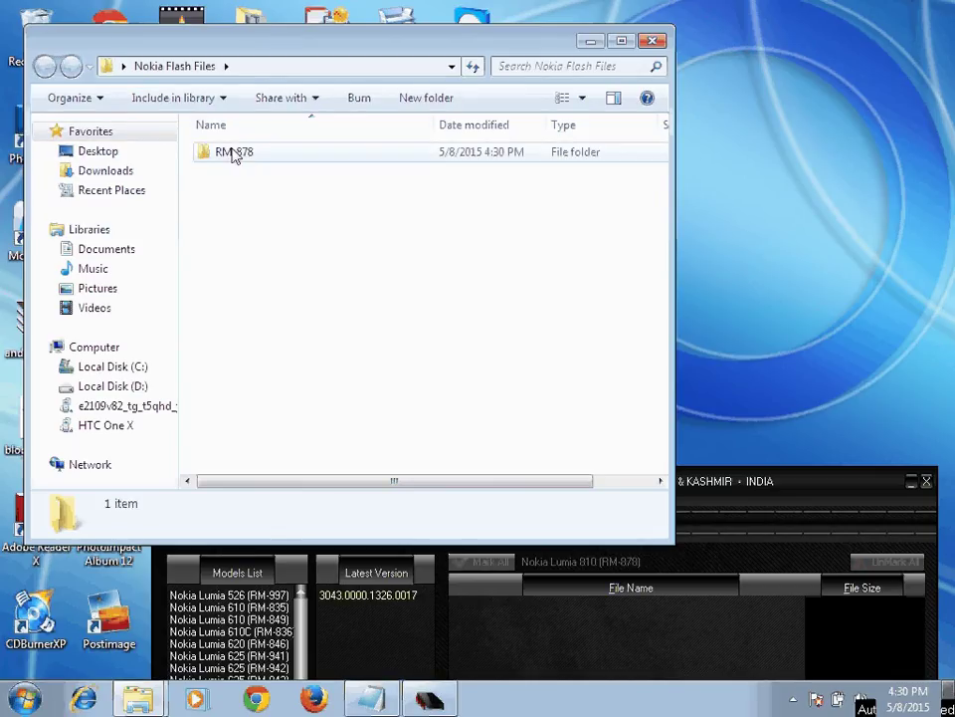
Check the contents of the RM-878 folder, return to its parent folder and close the folder window.
double_click(234, 155)
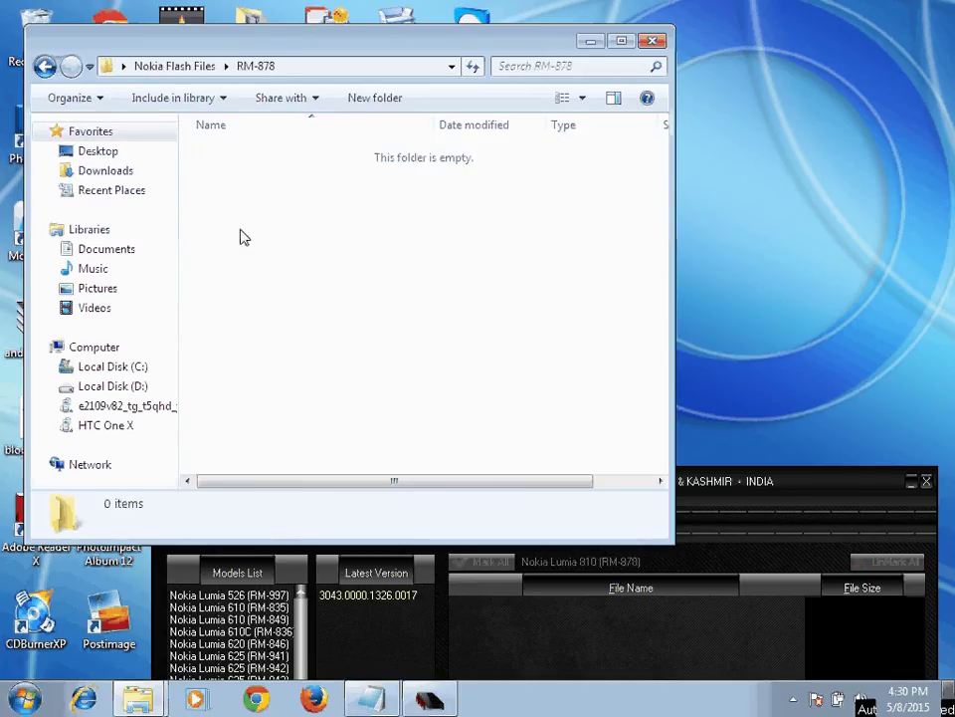
left_click(45, 67)
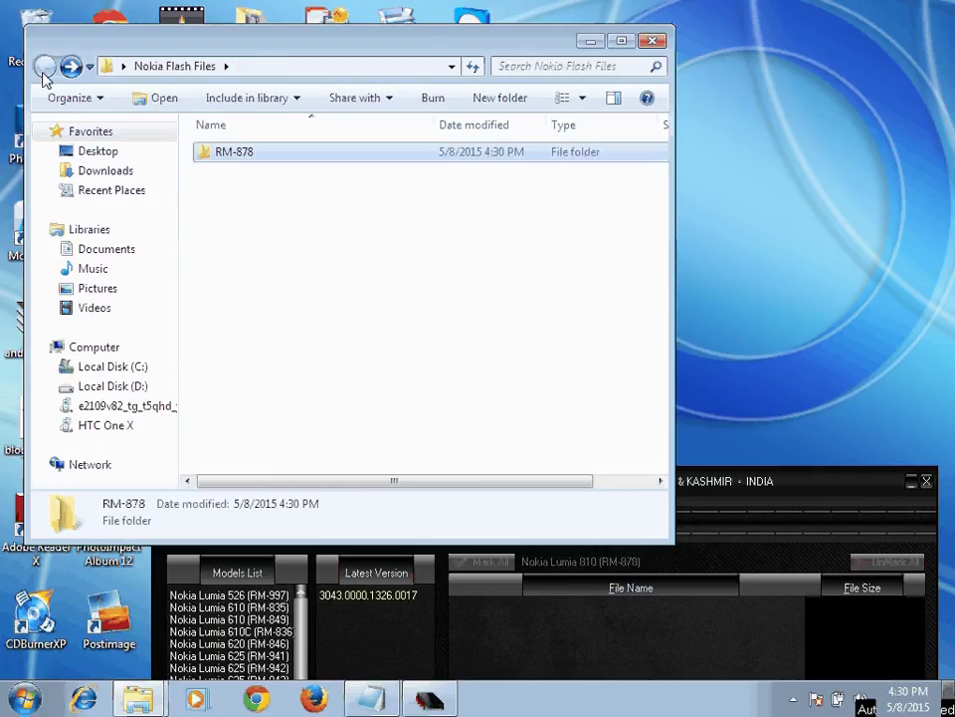
left_click(413, 284)
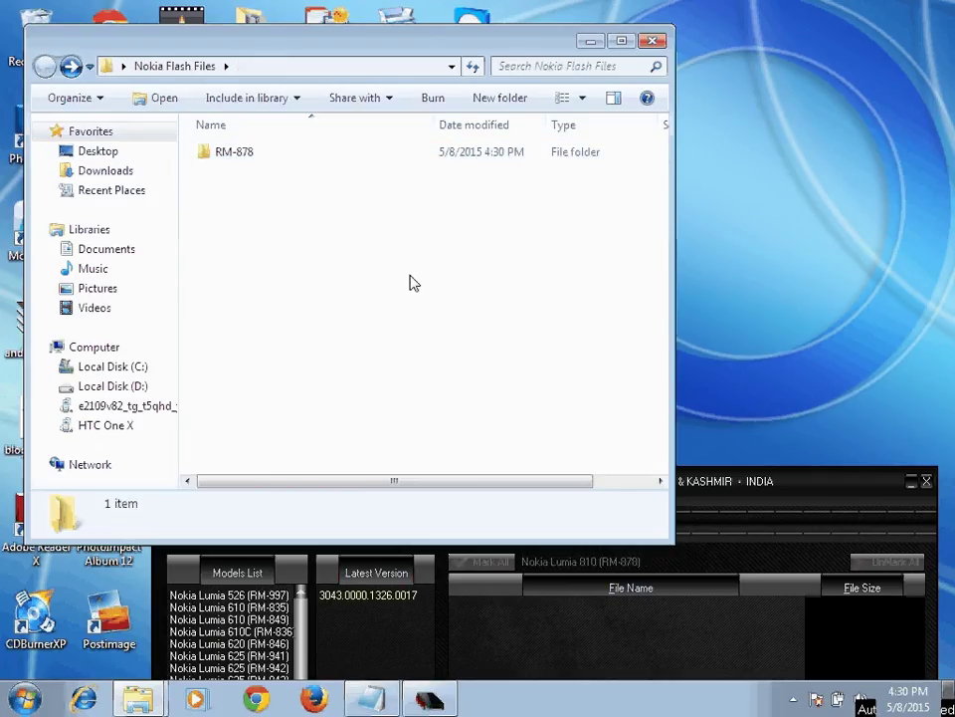
left_click(653, 42)
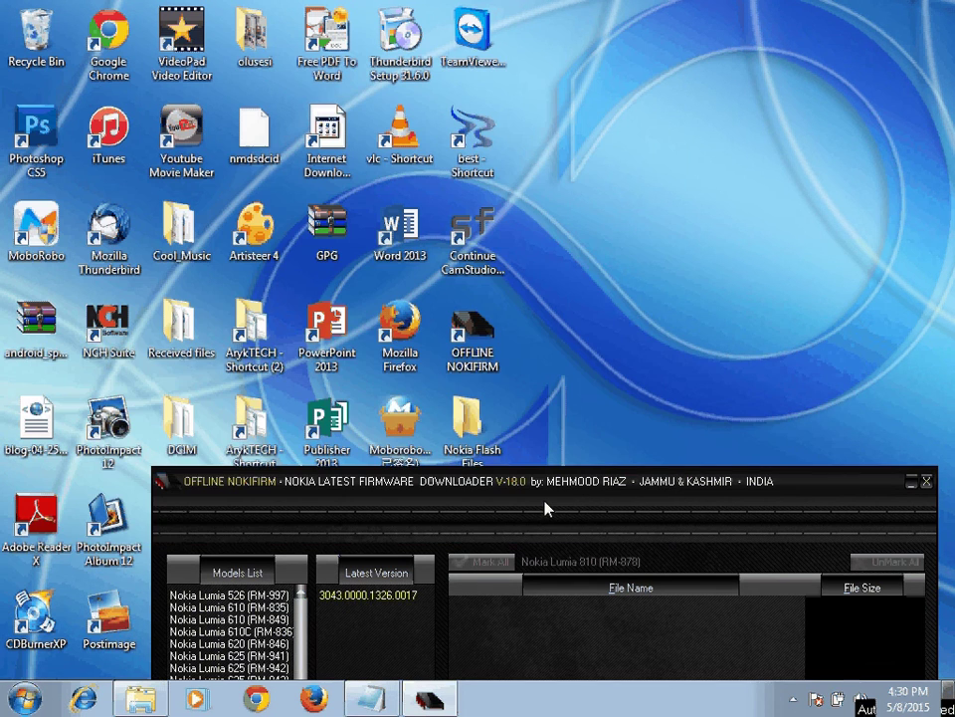
Bring the firmware downloader fully back into view and list the files of Lumia 810 firmware version 3043.0000.1326.0017.
left_click_drag(545, 509, 526, 92)
left_click(206, 399)
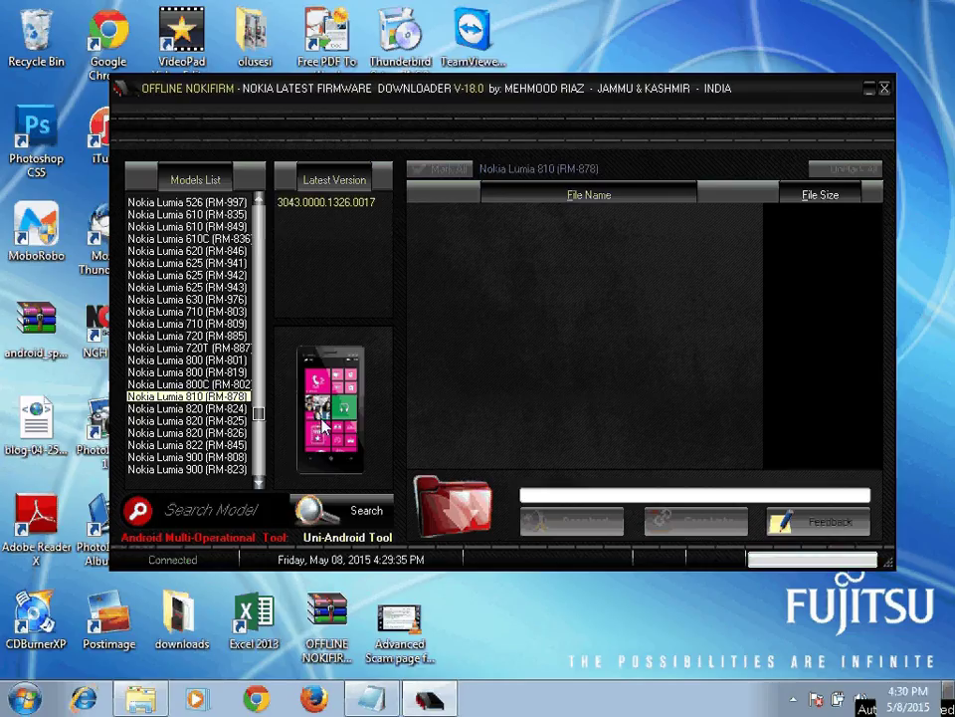
left_click(337, 205)
left_click(337, 203)
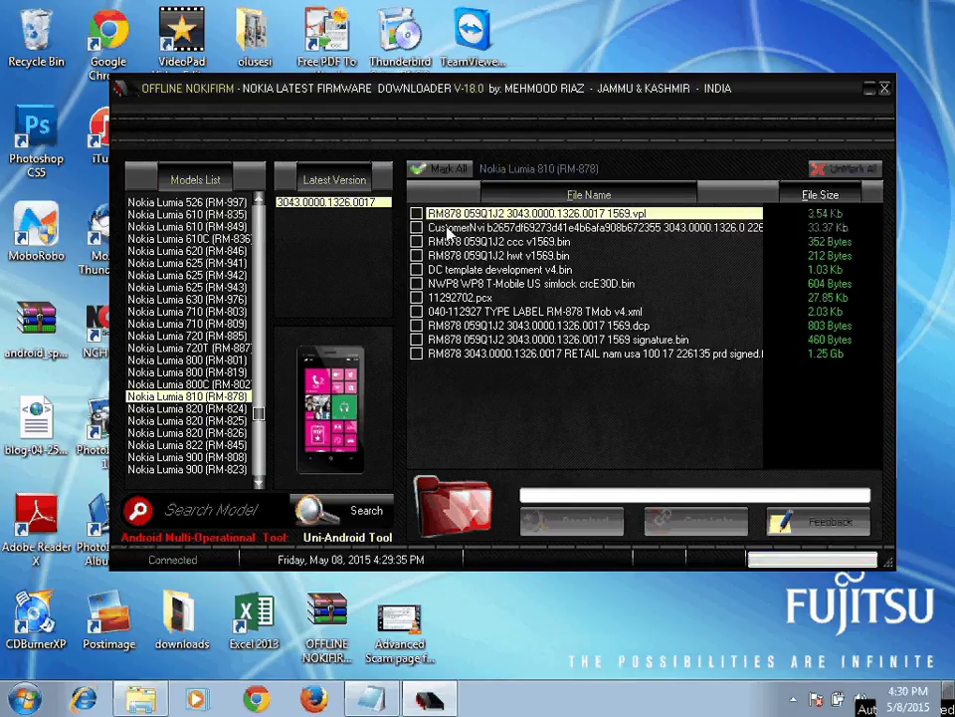
Mark all listed Lumia 810 firmware files for download except the 1.25 Gb RETAIL nam usa signed image.
left_click(416, 213)
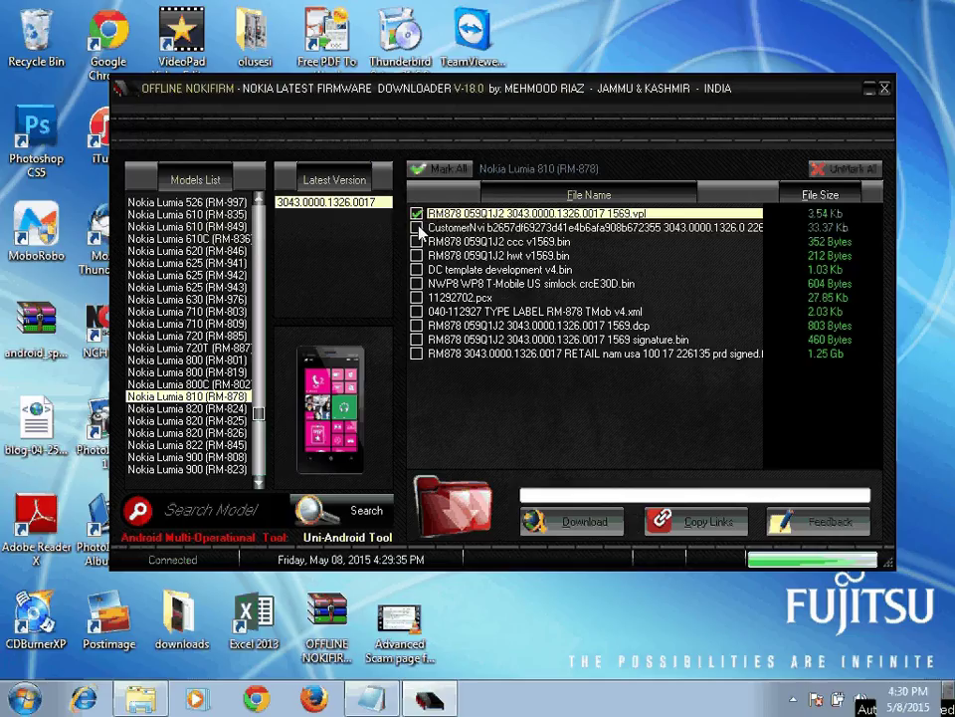
left_click(416, 228)
left_click(416, 242)
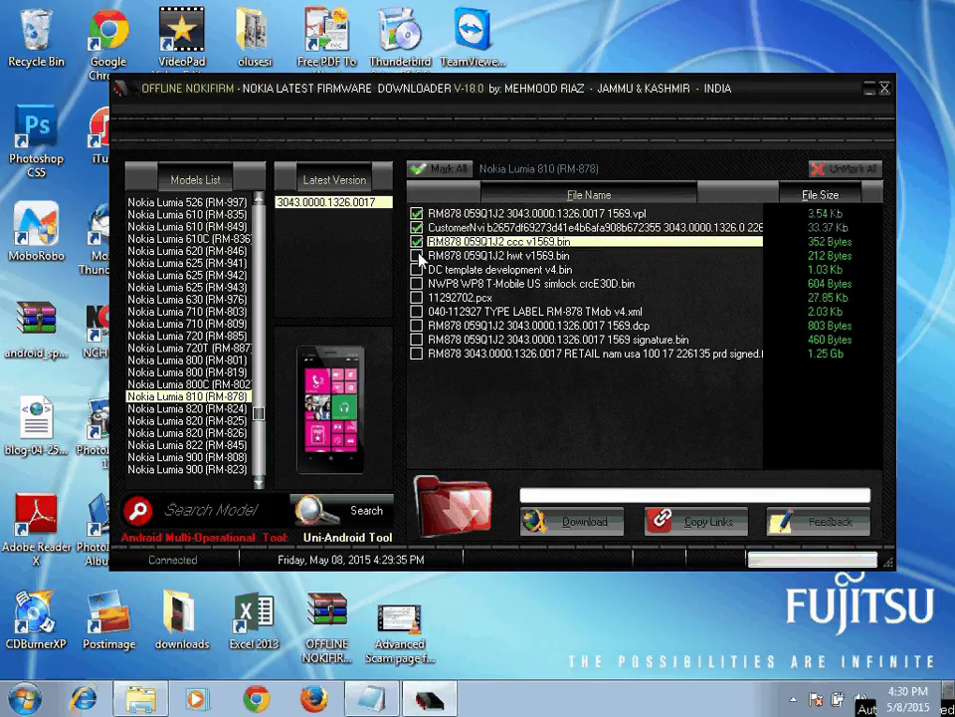
left_click(416, 256)
left_click(416, 270)
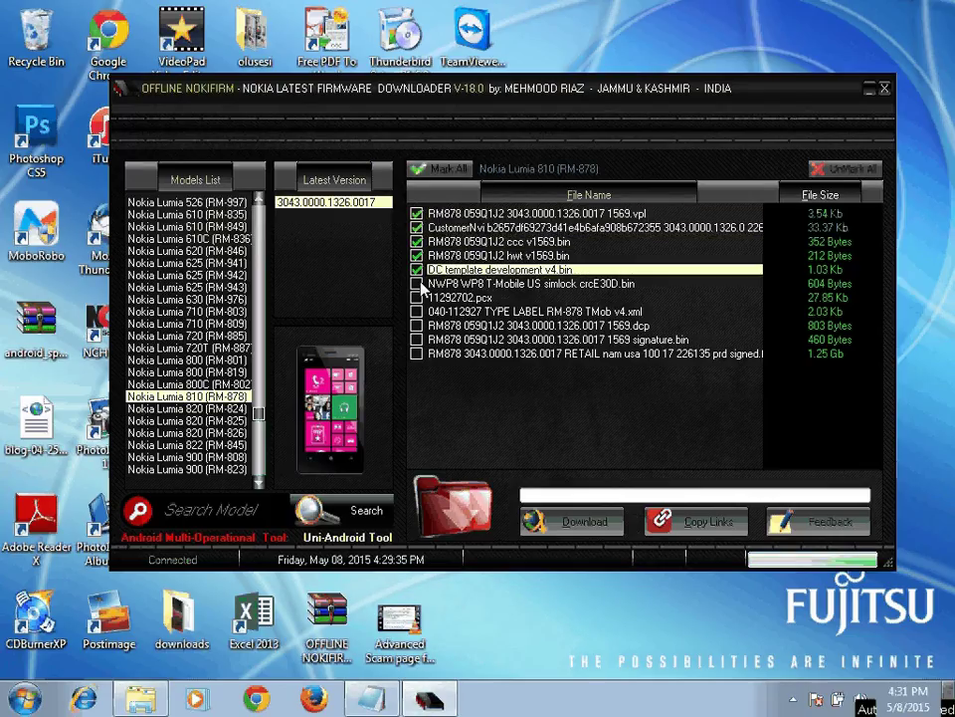
left_click(417, 284)
left_click(417, 297)
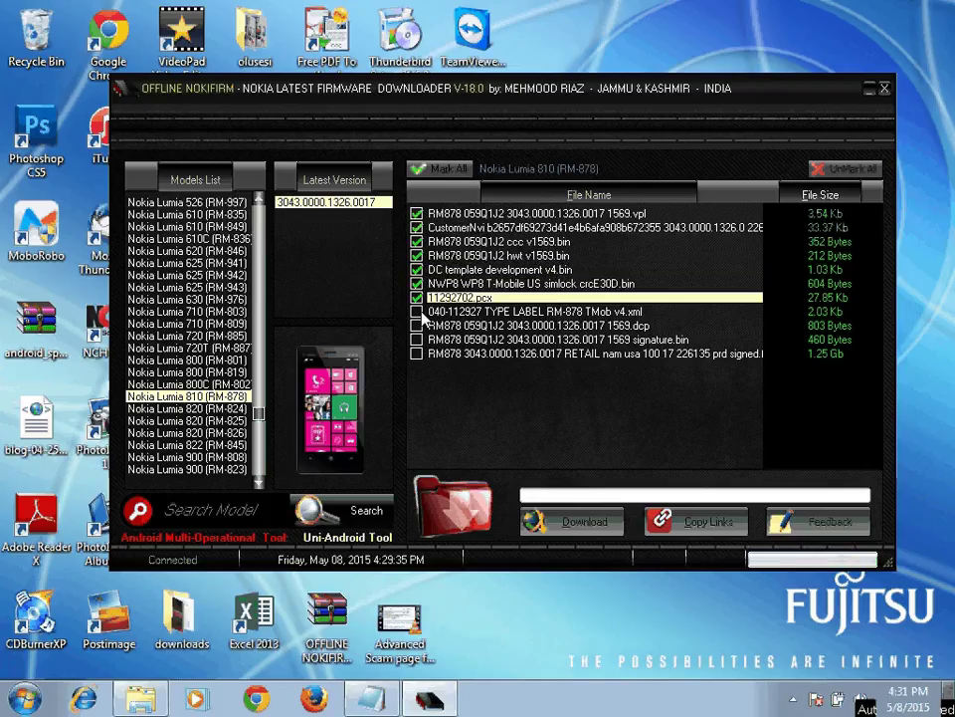
left_click(417, 312)
left_click(417, 326)
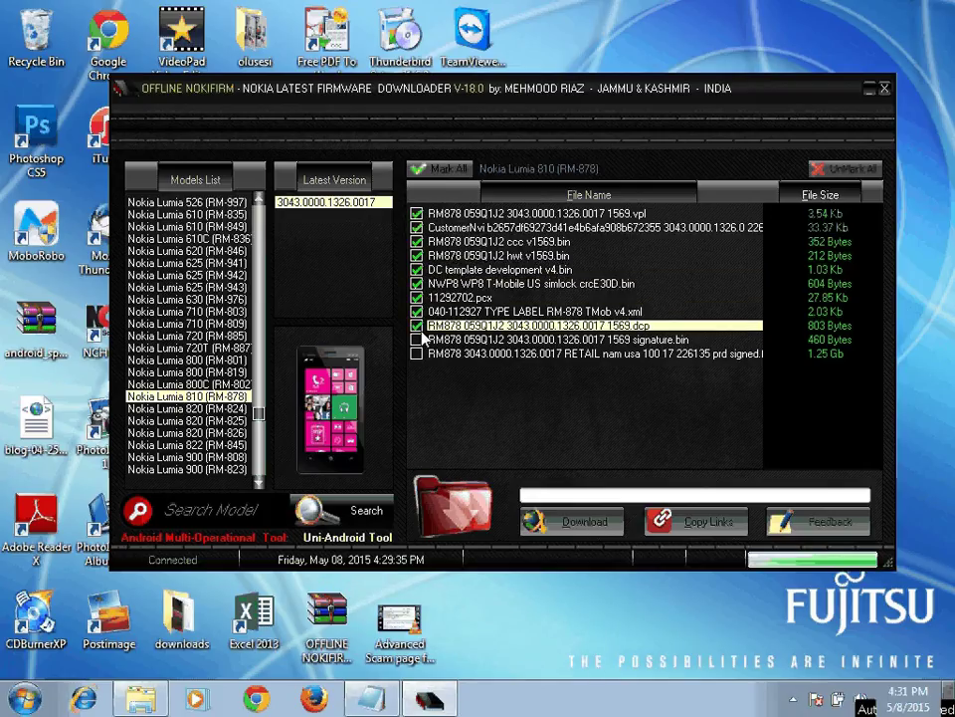
left_click(417, 339)
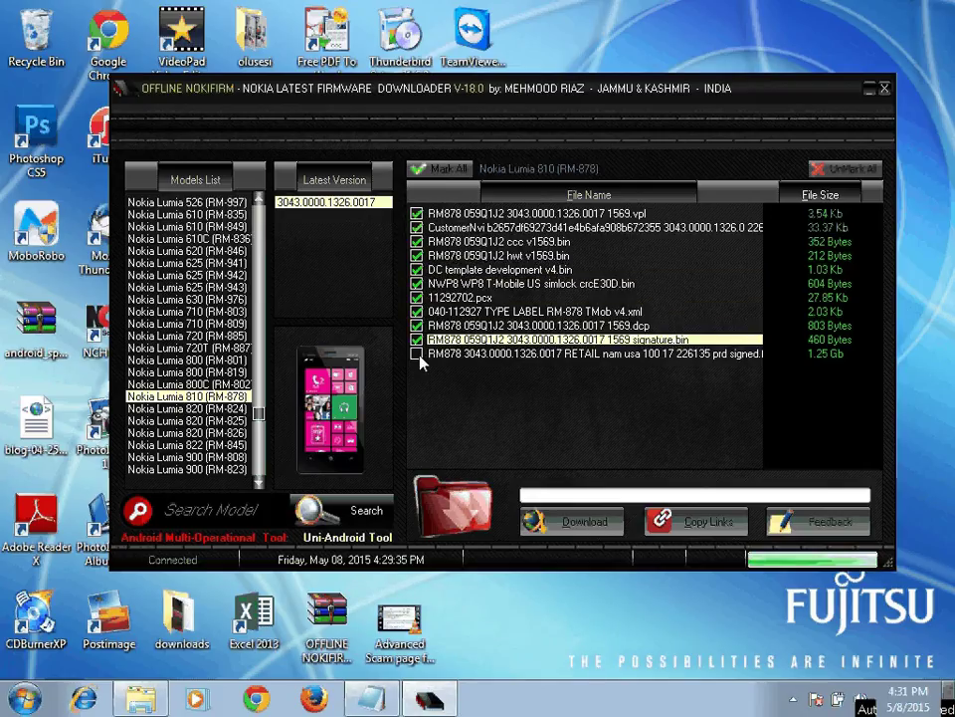
left_click(417, 354)
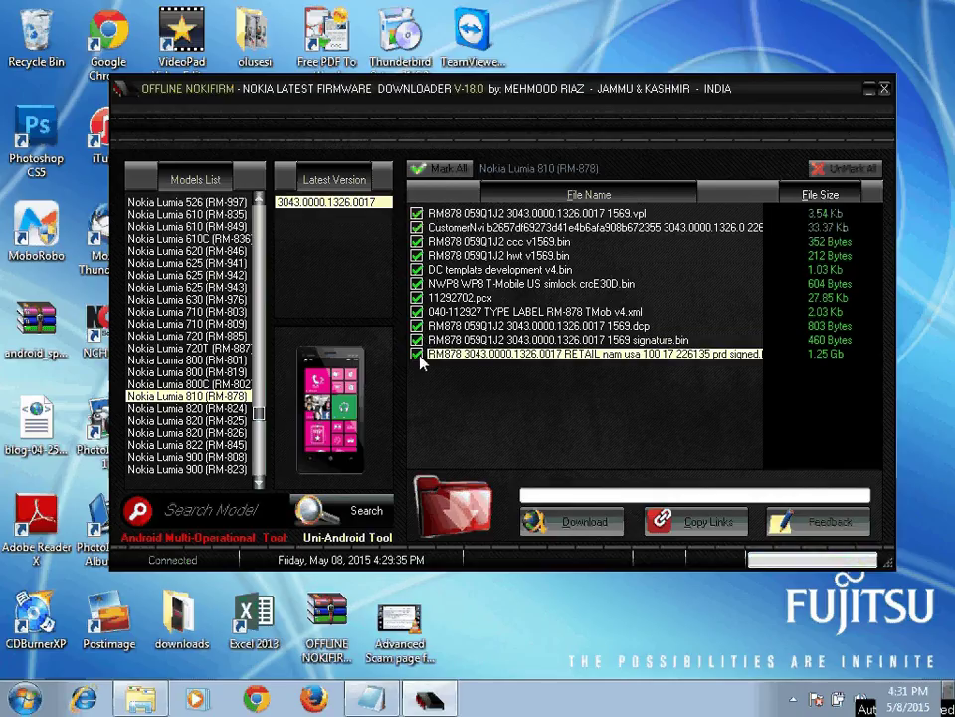
left_click(417, 356)
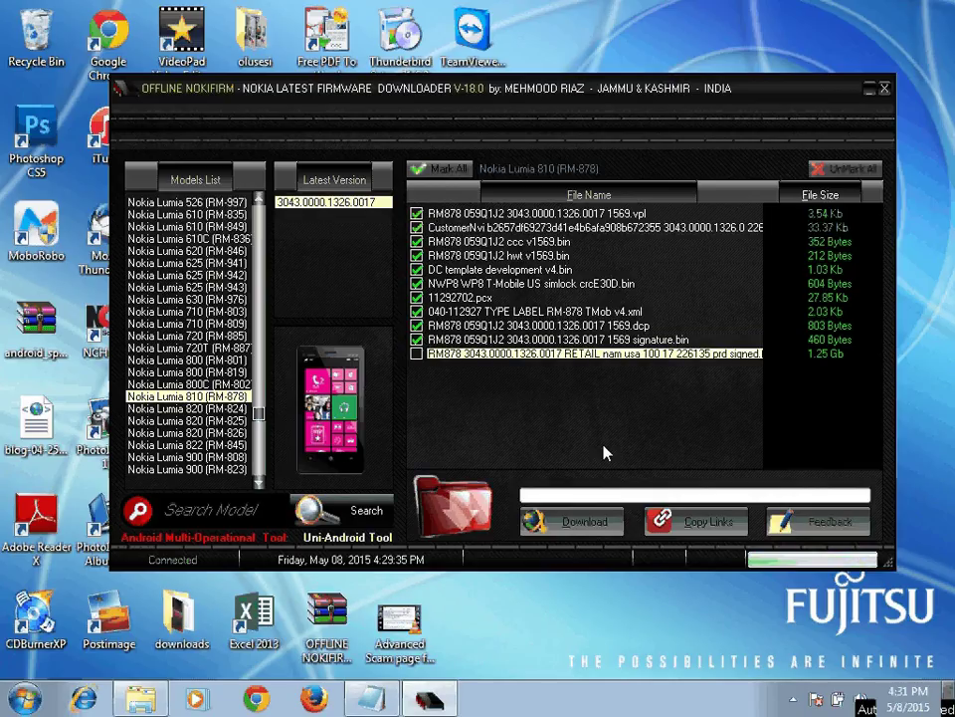
Download the marked files into the RM-878 folder inside Nokia Flash Files on the desktop.
left_click(586, 529)
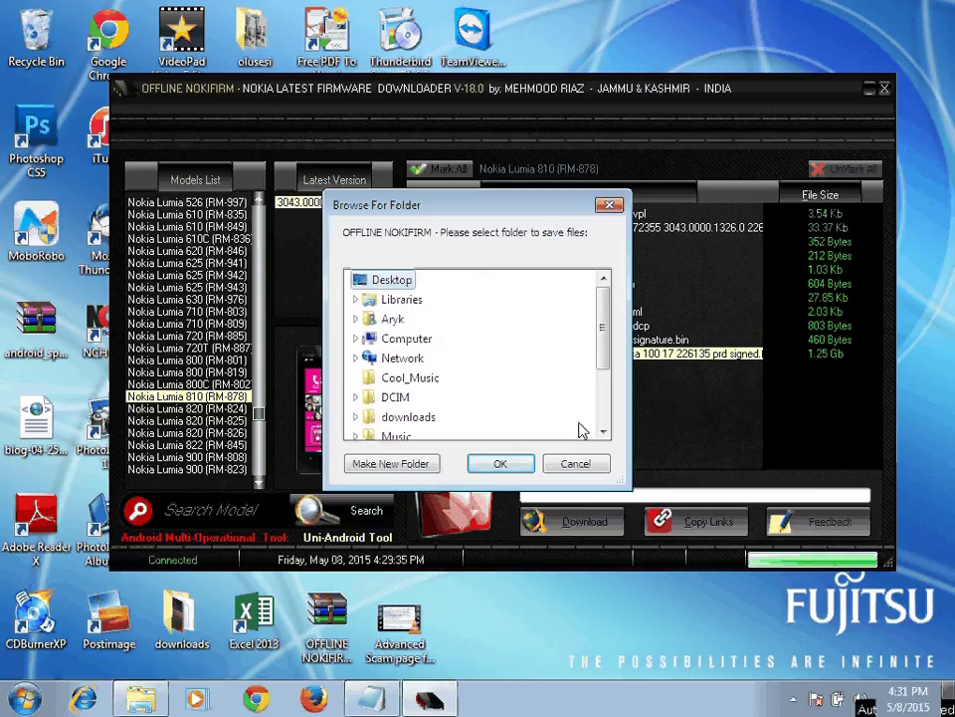
scroll(597, 432, "down", 2)
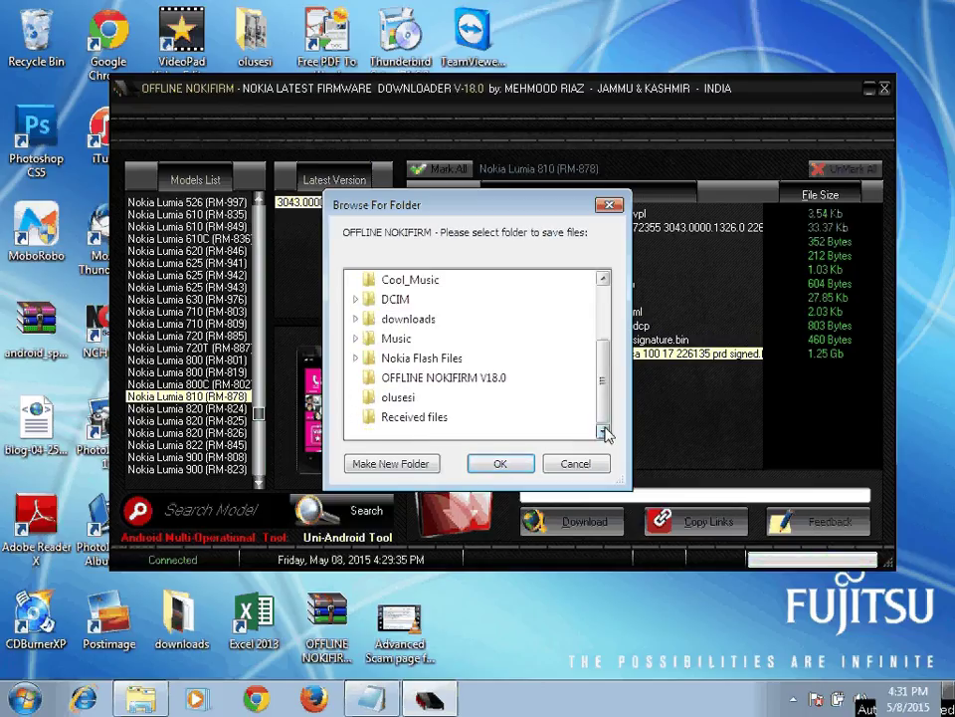
left_click(410, 358)
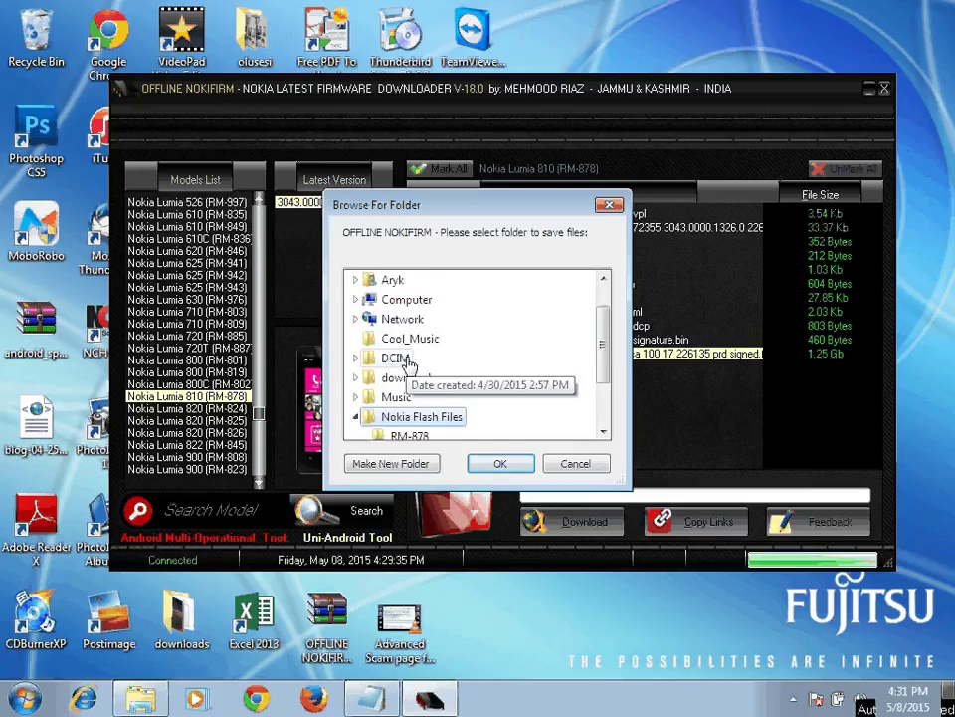
left_click(602, 432)
left_click(602, 432)
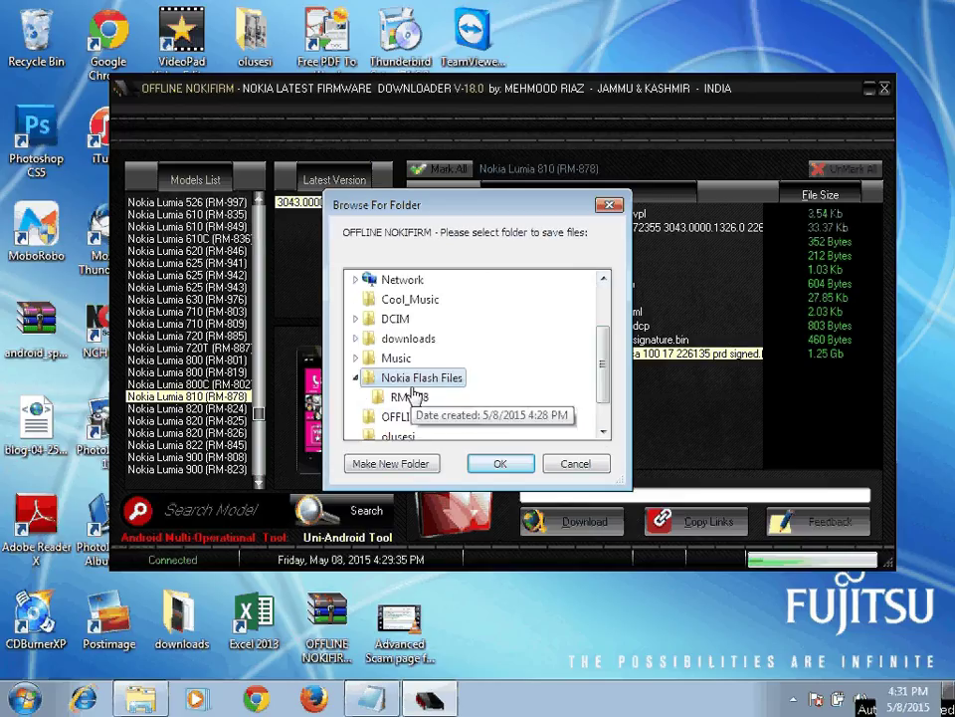
left_click(414, 397)
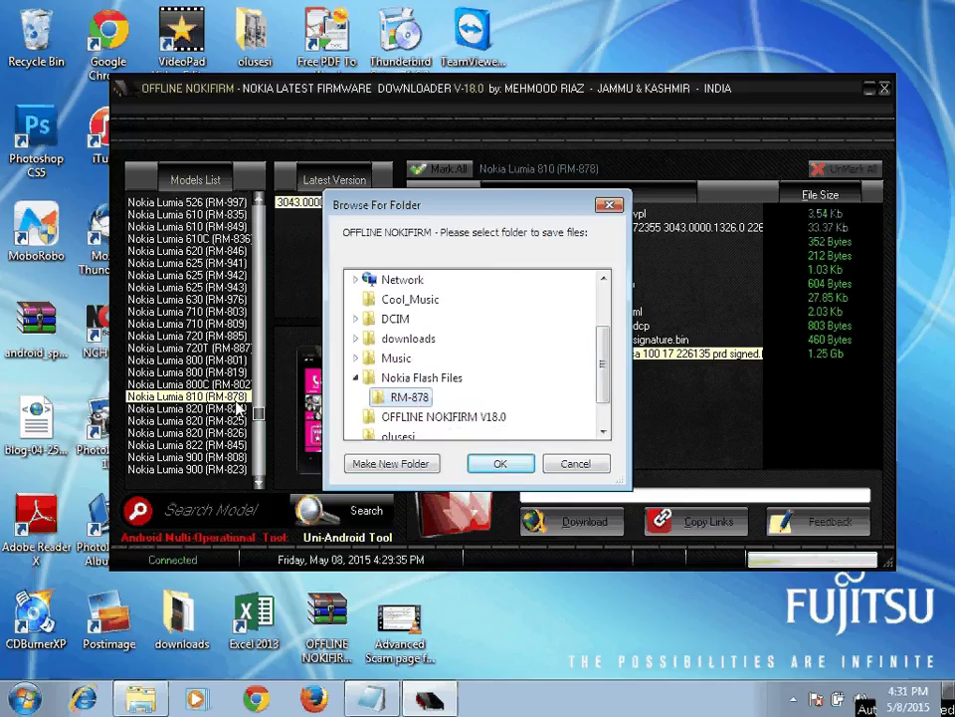
left_click(502, 465)
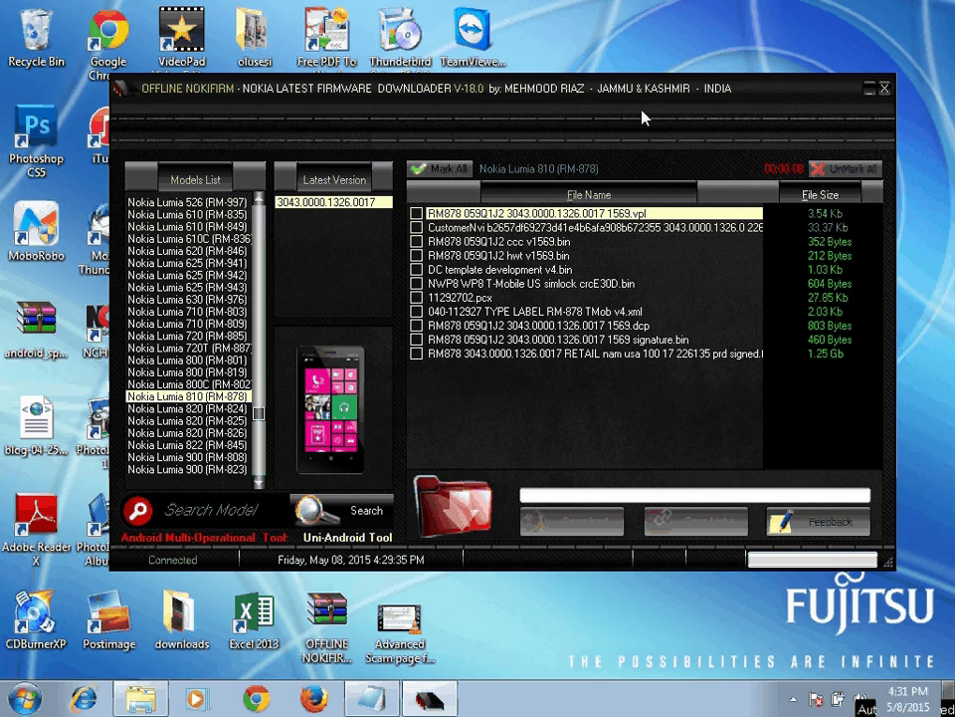
Move the firmware downloader out of the way and open the RM-878 folder inside Nokia Flash Files on the desktop.
left_click_drag(642, 117, 677, 517)
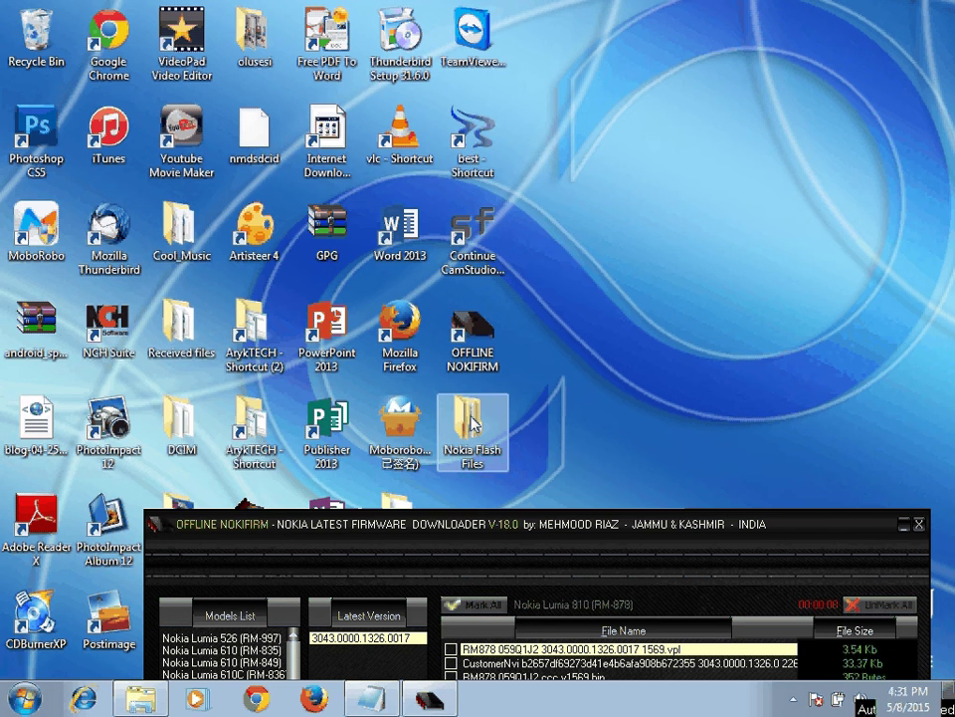
double_click(474, 426)
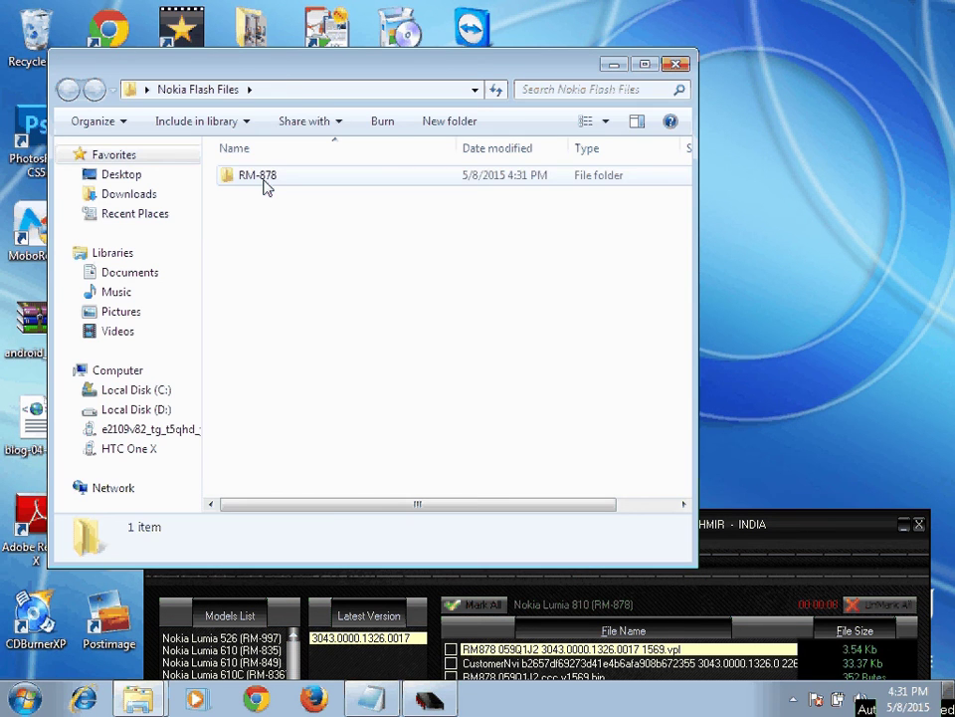
double_click(258, 175)
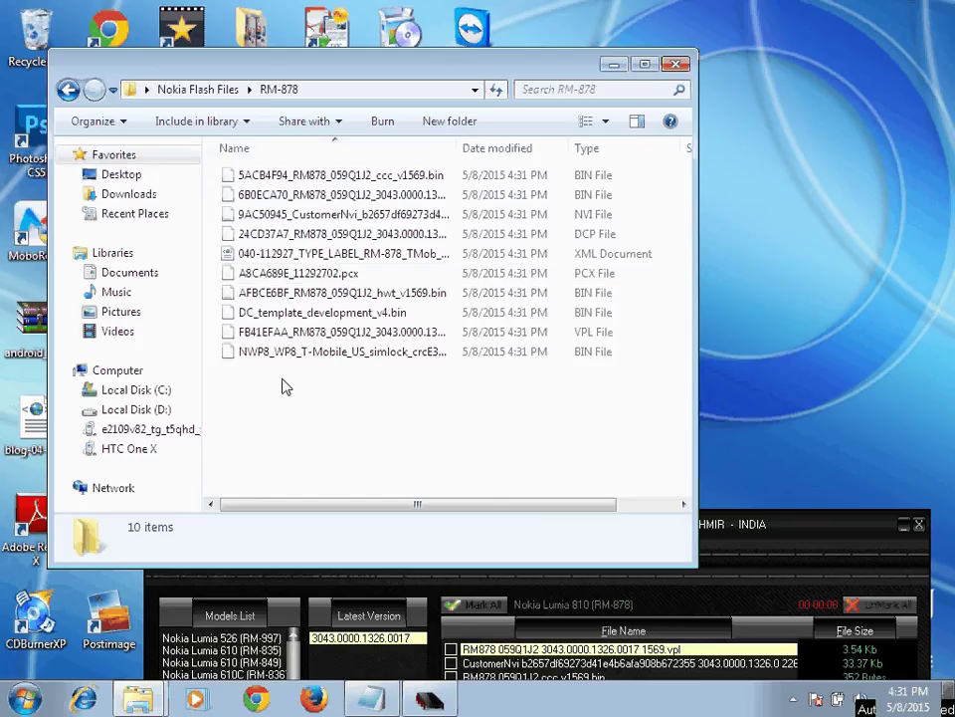
Remove the prefix "5ACB4F94_" from the ccc file's name so it reads RM878_059Q1J2_ccc_v1569.bin.
left_click(291, 180)
right_click(292, 179)
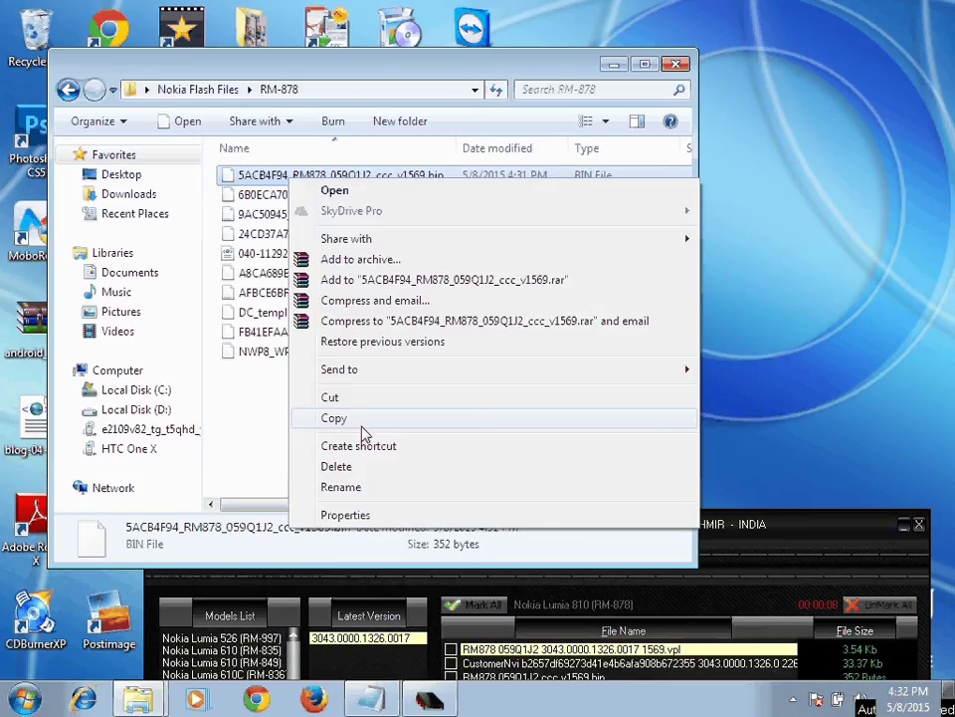
left_click(342, 488)
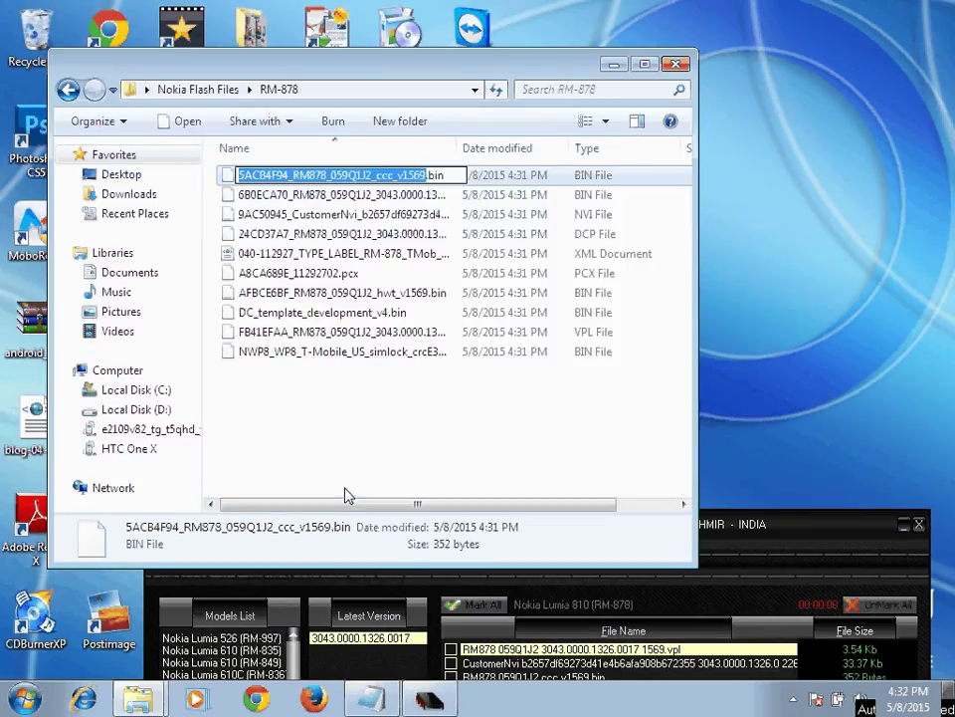
key("Right")
key("Left")
key("Left")
key("Left")
key("Left")
key("Left")
key("Left")
key("Left")
key("Left")
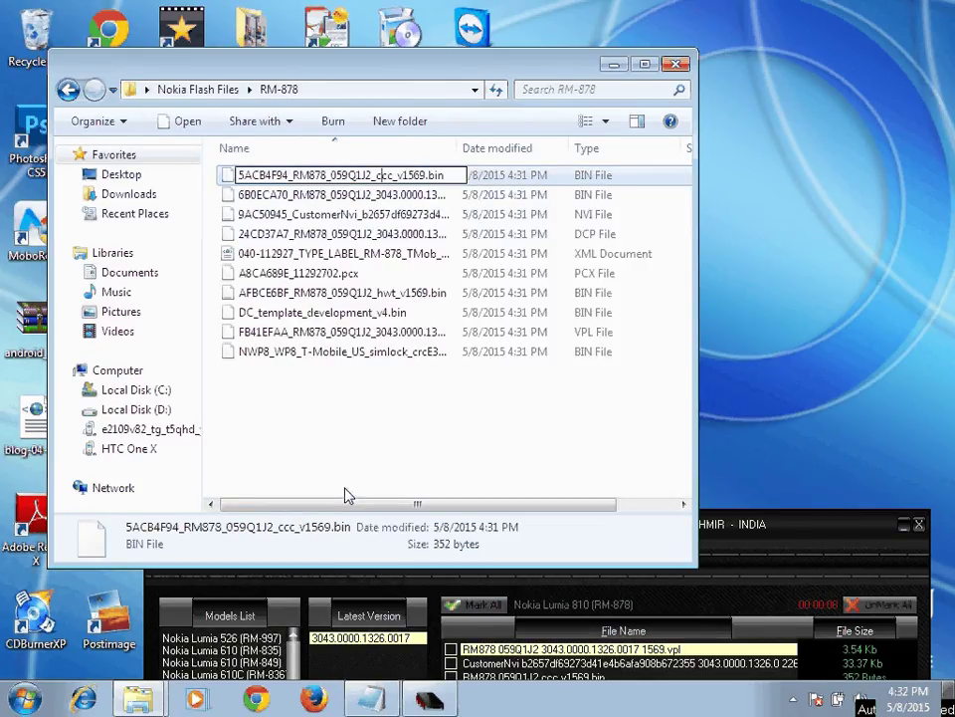
key("Left")
key("Left")
key("Left")
key("Left")
key("Left")
key("Left")
key("Left")
key("Left")
key("Left")
key("Left")
key("Left")
key("Left")
key("Left")
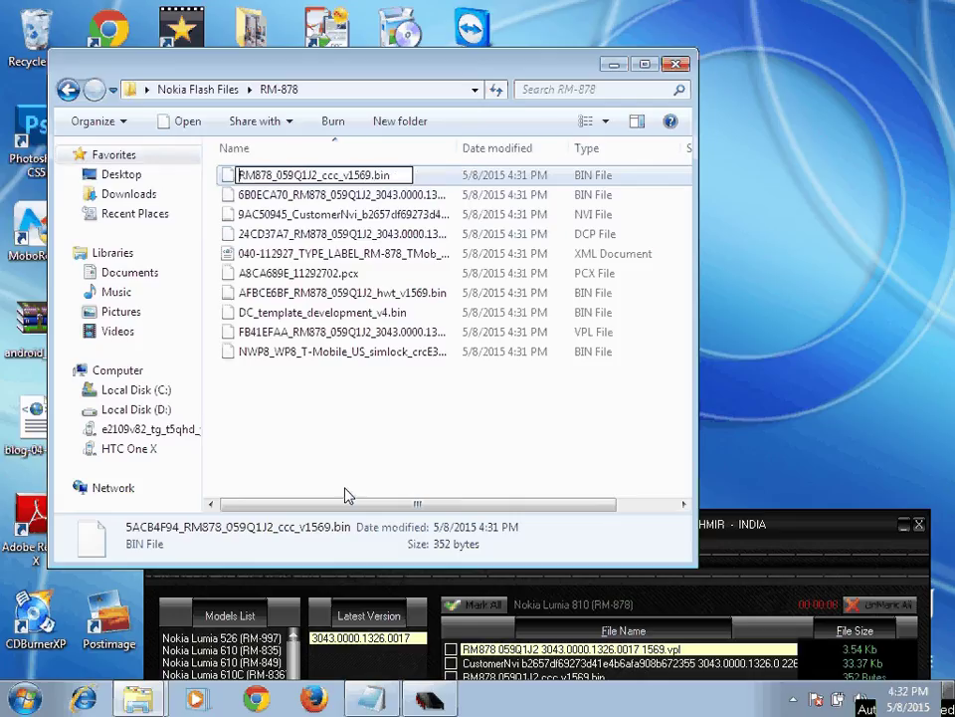
key("Tab")
Remove the prefix "6B0ECA70_" from the signature file's name so it reads RM878_059Q1J2_3043.0000.1326.0017_1569_signature.bin.
key("Right")
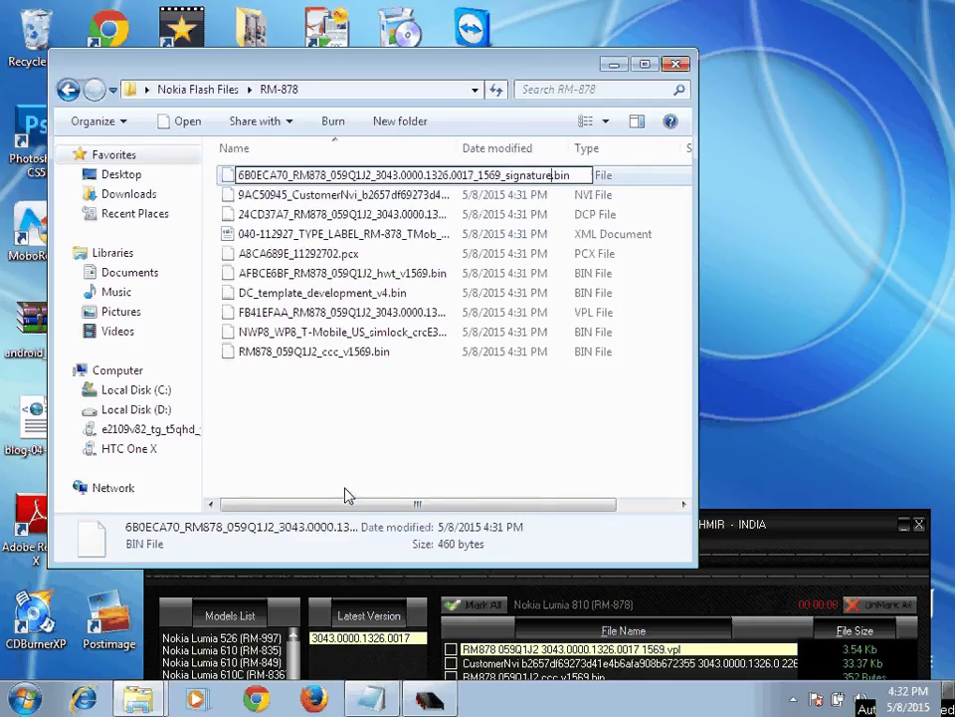
key("ctrl+Left")
key("ctrl+Left")
key("ctrl+Left")
key("ctrl+Left")
key("ctrl+Left")
key("ctrl+Left")
key("ctrl+Left")
key("ctrl+Left")
key("ctrl+Left")
key("ctrl+Left")
key("BackSpace")
key("BackSpace")
key("BackSpace")
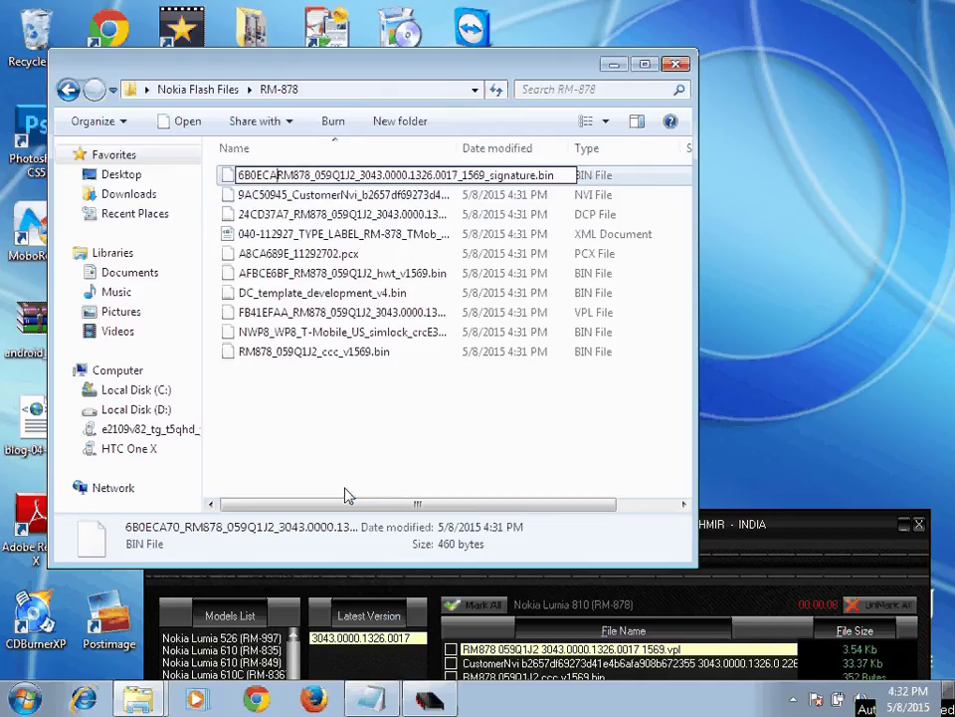
key("BackSpace")
key("BackSpace")
key("BackSpace")
key("BackSpace")
key("BackSpace")
key("BackSpace")
key("Tab")
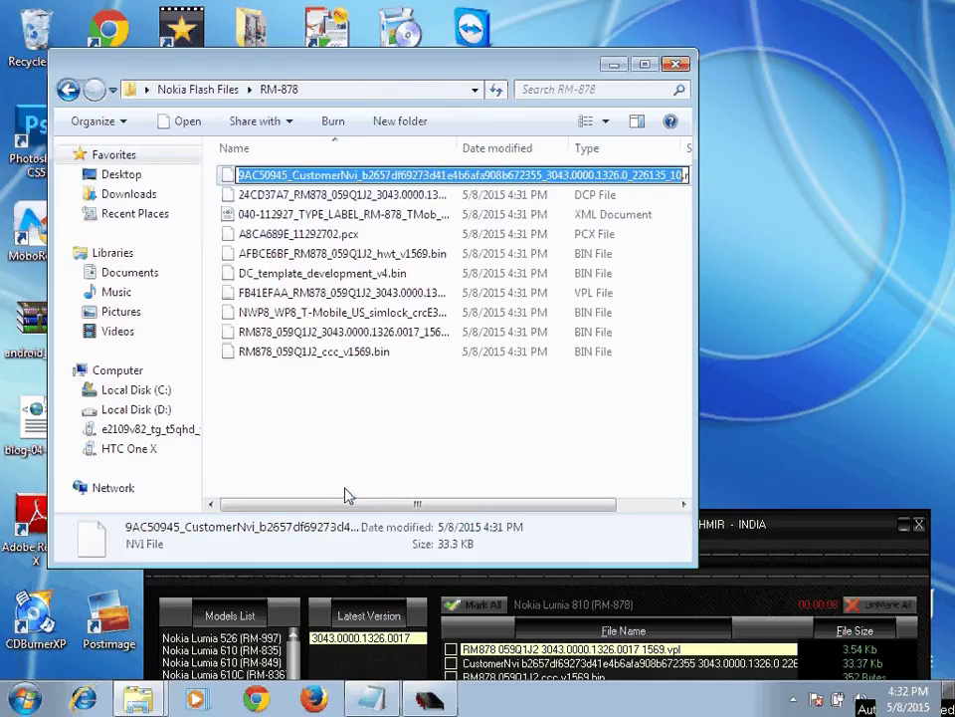
Remove the prefix "9AC50945_" from the NVI file's name so it starts with CustomerNvi.
key("Right")
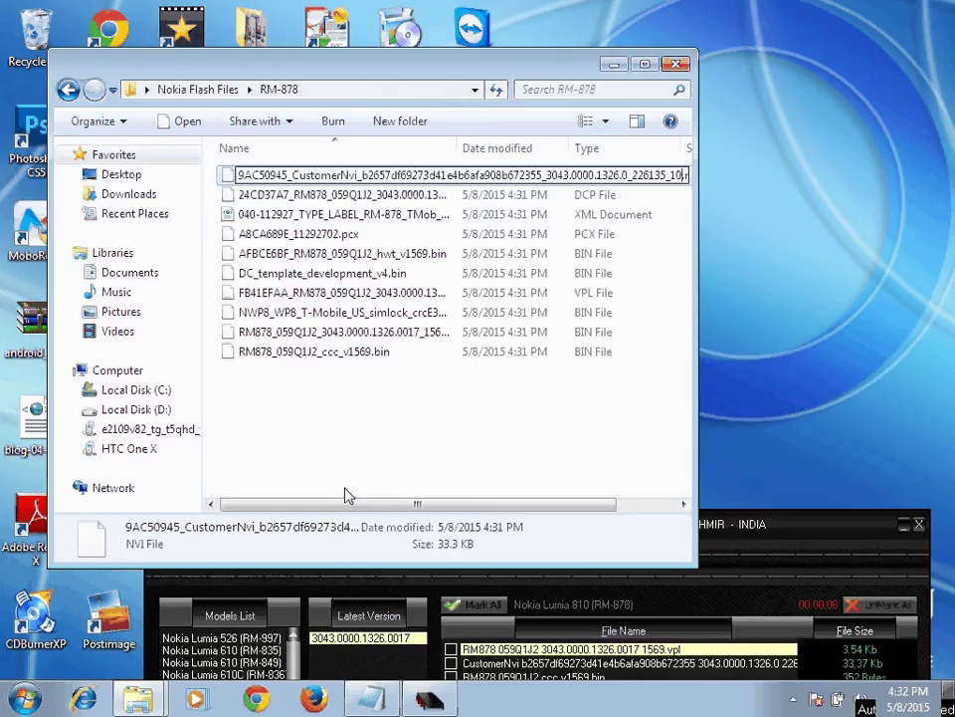
key("Left")
key("Left")
key("Left")
key("Left")
key("Left")
key("Left")
key("Left")
key("Left")
key("Left")
key("Left")
key("Left")
key("Left")
key("Left")
key("ctrl+a")
key("Left")
key("Left")
key("Left")
key("Left")
key("Left")
key("Left")
key("Left")
key("Left")
key("Left")
key("Left")
key("Left")
key("Left")
key("Left")
key("Left")
key("Left")
key("Left")
key("Left")
key("Left")
key("Left")
key("Left")
key("Left")
key("Left")
key("Left")
key("Left")
key("Left")
key("Left")
key("Left")
key("Left")
key("Left")
key("Left")
key("Left")
key("Left")
key("Left")
key("Left")
key("Left")
key("Left")
key("Left")
key("Left")
key("Left")
key("Left")
key("Left")
key("Left")
key("Left")
key("Left")
key("Left")
key("Right")
key("Right")
key("Right")
key("Right")
key("Right")
key("Right")
key("Right")
key("Right")
key("Right")
key("BackSpace")
key("BackSpace")
key("BackSpace")
key("BackSpace")
key("BackSpace")
key("BackSpace")
key("BackSpace")
key("BackSpace")
key("BackSpace")
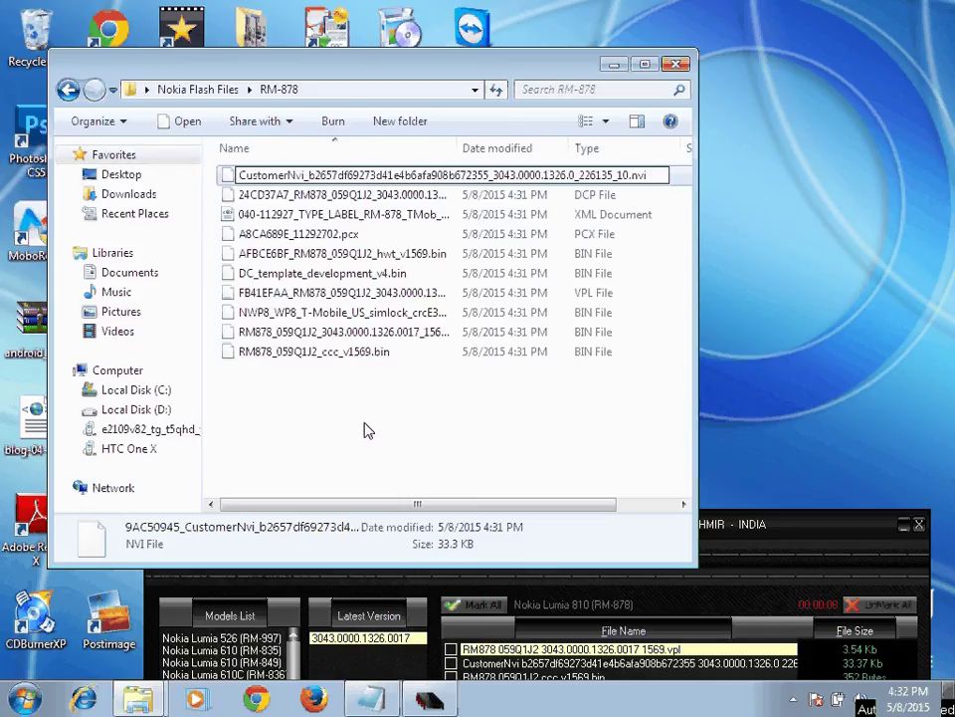
key("Tab")
Remove the prefix "24CD37A7_" from the DCP file's name so it reads RM878_059Q1J2_3043.0000.1326.0017_1569.dcp.
key("Right")
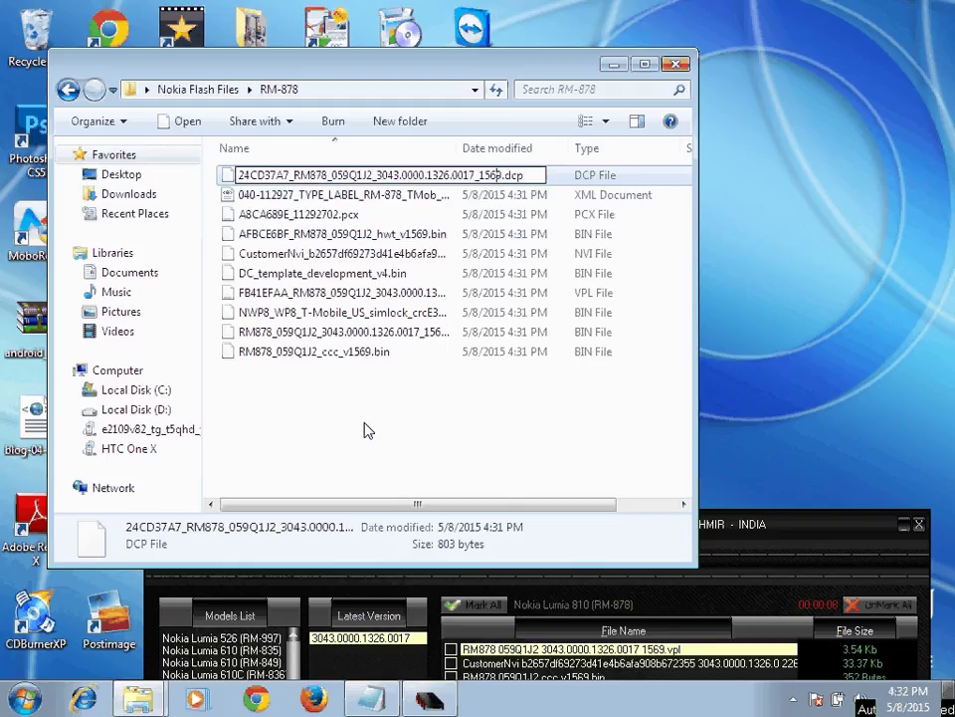
key("Left")
key("Left")
key("Left")
key("Left")
key("Left")
key("Left")
key("Left")
key("Left")
key("Left")
key("Left")
key("Left")
key("Left")
key("Left")
key("Left")
key("Left")
key("Left")
key("Left")
key("Left")
key("Left")
key("Left")
key("Left")
key("Left")
key("Left")
key("Left")
key("Left")
key("Left")
key("Left")
key("Left")
key("Left")
key("Left")
key("Left")
key("Left")
key("BackSpace")
key("BackSpace")
key("BackSpace")
key("BackSpace")
key("BackSpace")
key("BackSpace")
key("BackSpace")
key("BackSpace")
key("BackSpace")
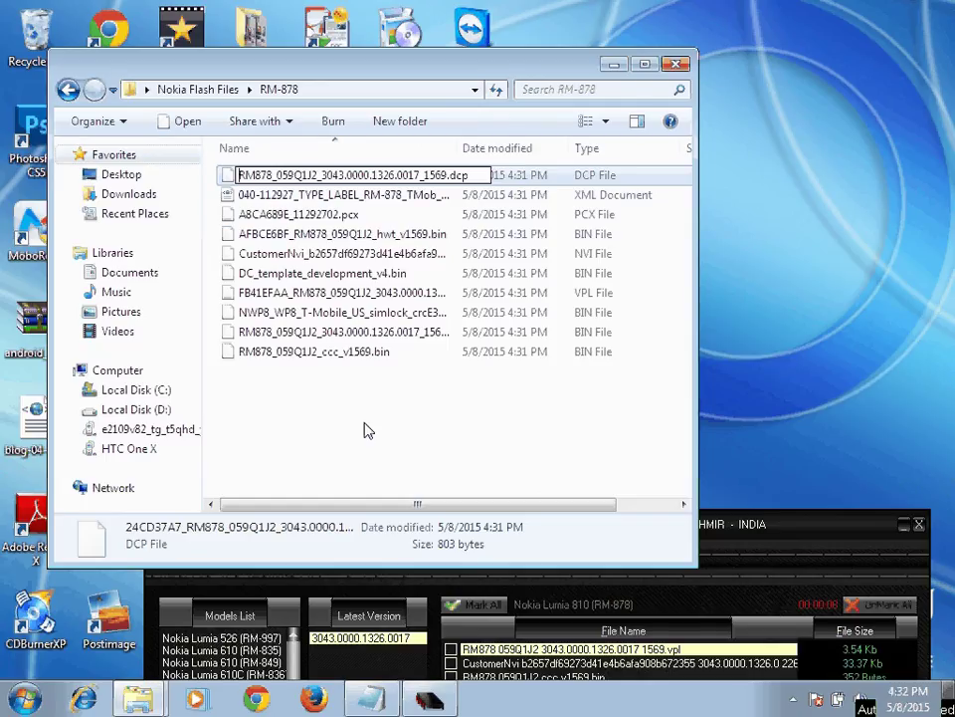
key("Tab")
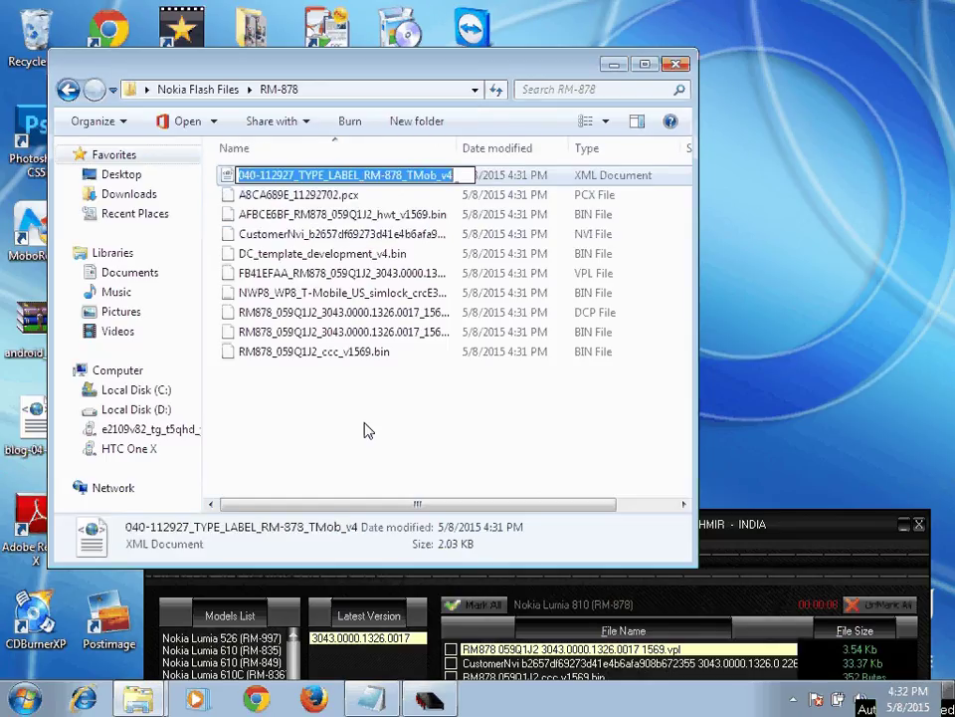
key("Right")
key("Left")
key("Left")
key("Left")
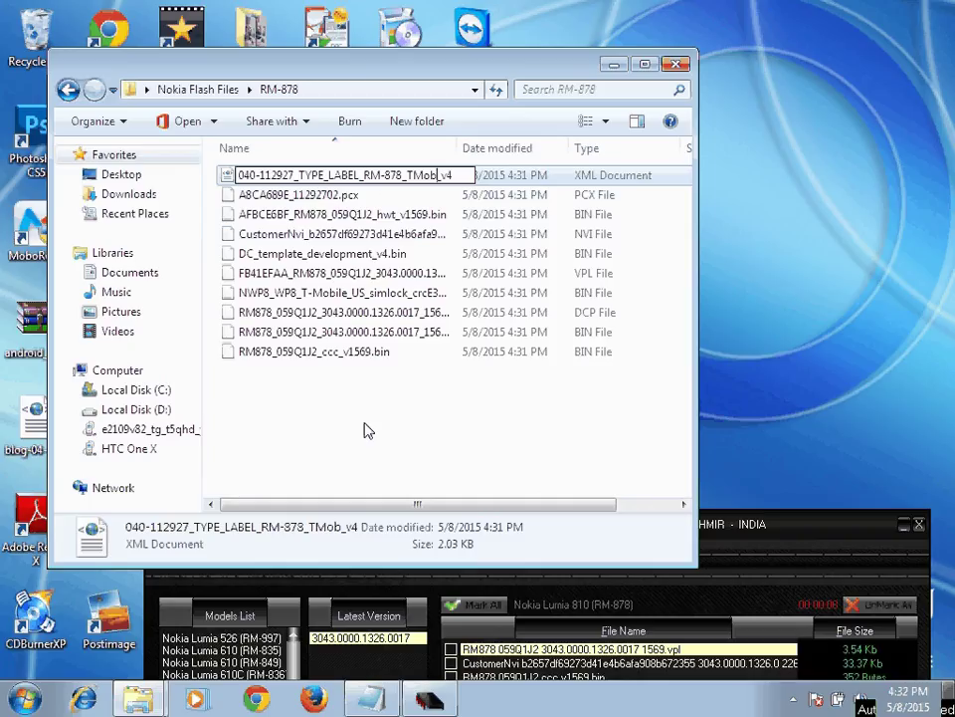
key("Left")
key("Left")
key("Left")
key("Left")
key("Left")
key("Left")
key("Left")
key("Left")
key("Left")
key("Left")
key("Left")
key("Left")
key("Left")
key("Left")
key("Left")
key("Left")
key("Left")
key("Left")
key("Left")
key("Left")
key("Left")
key("Left")
key("Left")
key("Left")
key("Left")
key("Left")
key("Left")
key("Left")
key("Left")
key("Left")
key("Left")
Remove the prefix "A8CA689E_" from the PCX file's name so it reads 11292702.pcx.
key("Tab")
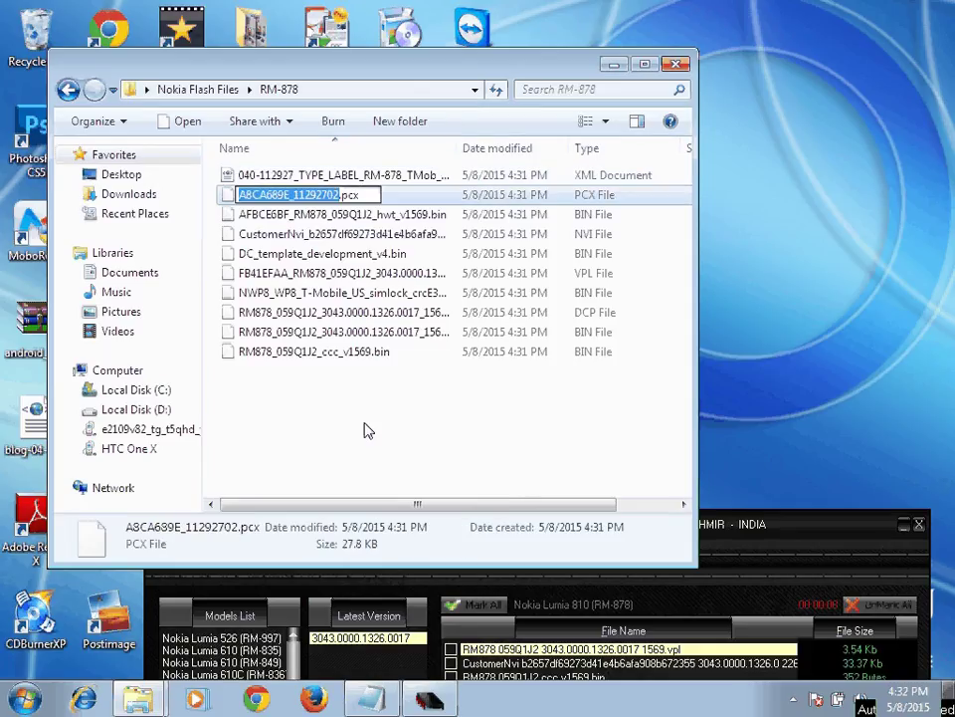
key("Right")
key("Left")
key("Left")
key("Left")
key("Left")
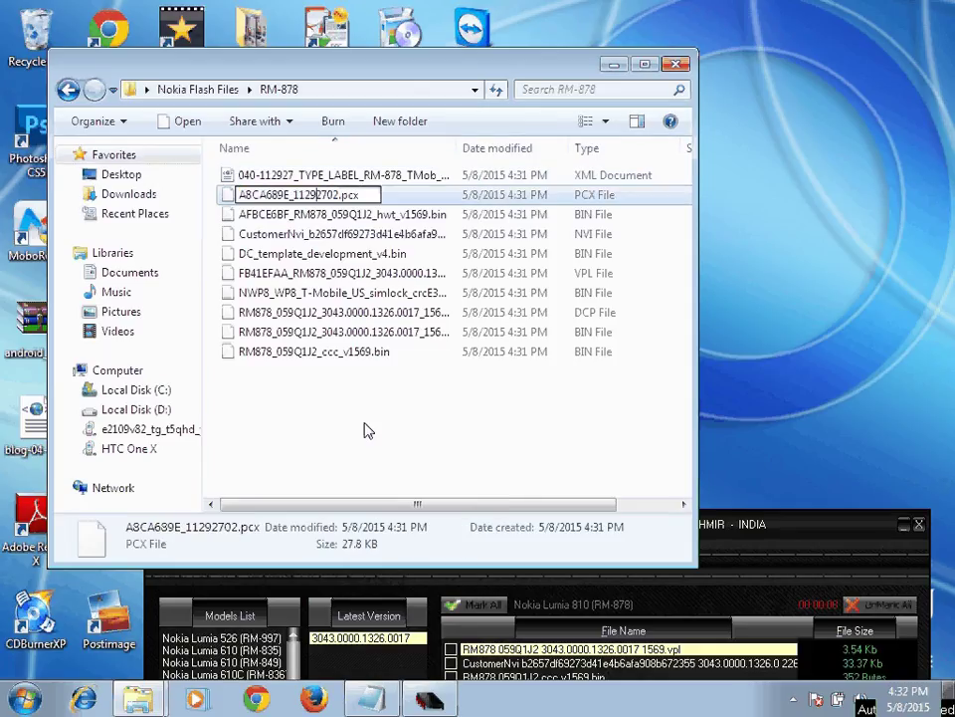
key("Left")
key("Left")
key("Left")
key("Left")
key("BackSpace")
key("BackSpace")
key("BackSpace")
key("BackSpace")
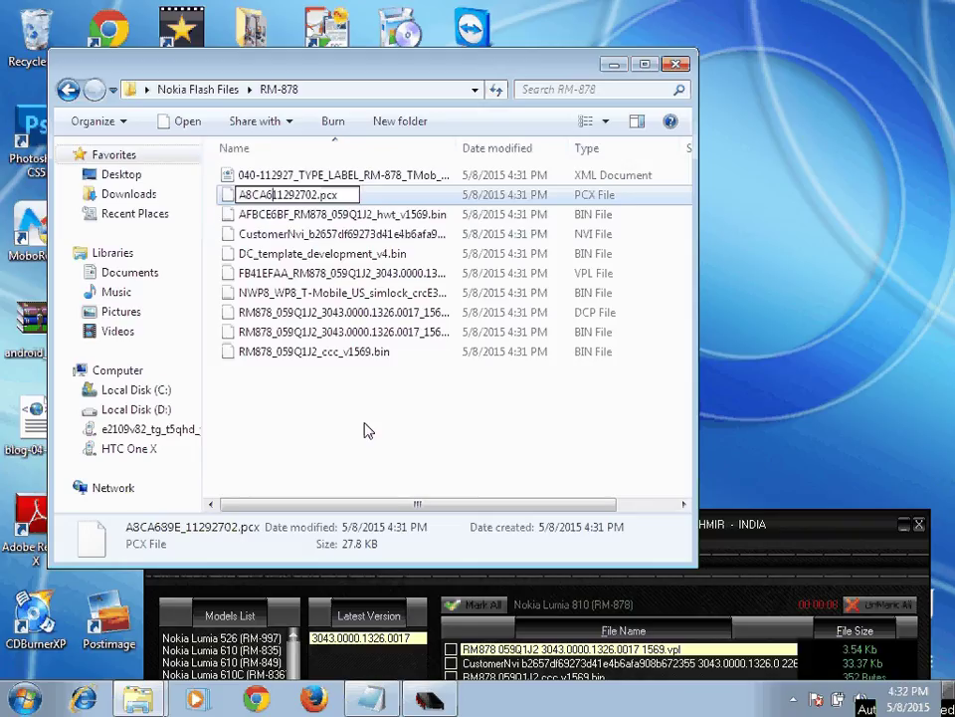
key("BackSpace")
key("BackSpace")
key("BackSpace")
key("BackSpace")
key("BackSpace")
key("Tab")
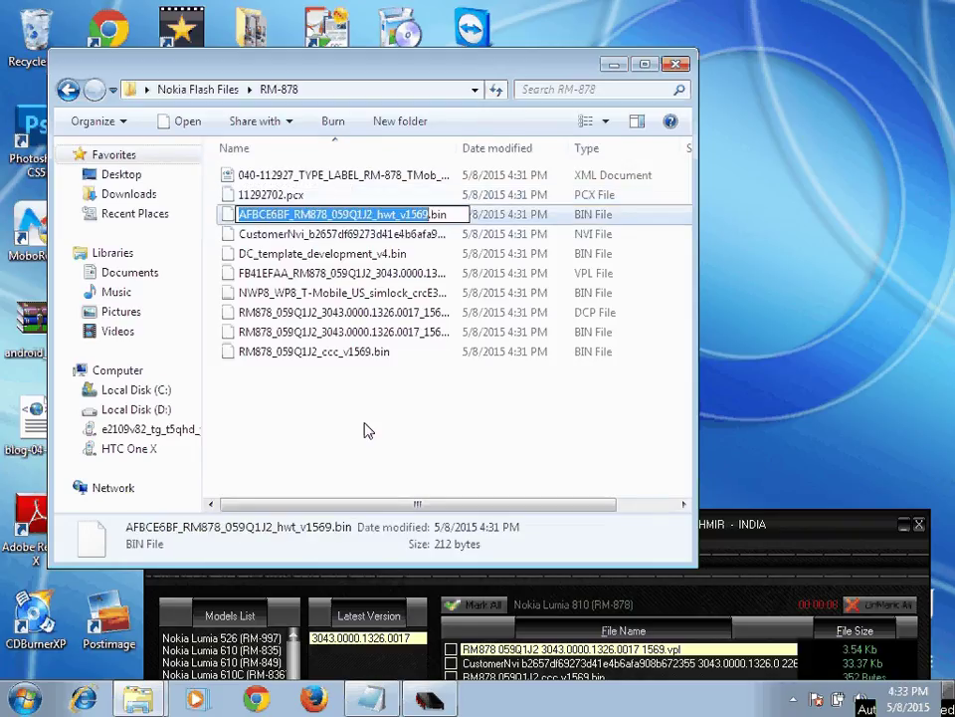
Remove the prefix "AFBCE6BF_" from the hwt file's name so it reads RM878_059Q1J2_hwt_v1569.bin.
key("Right")
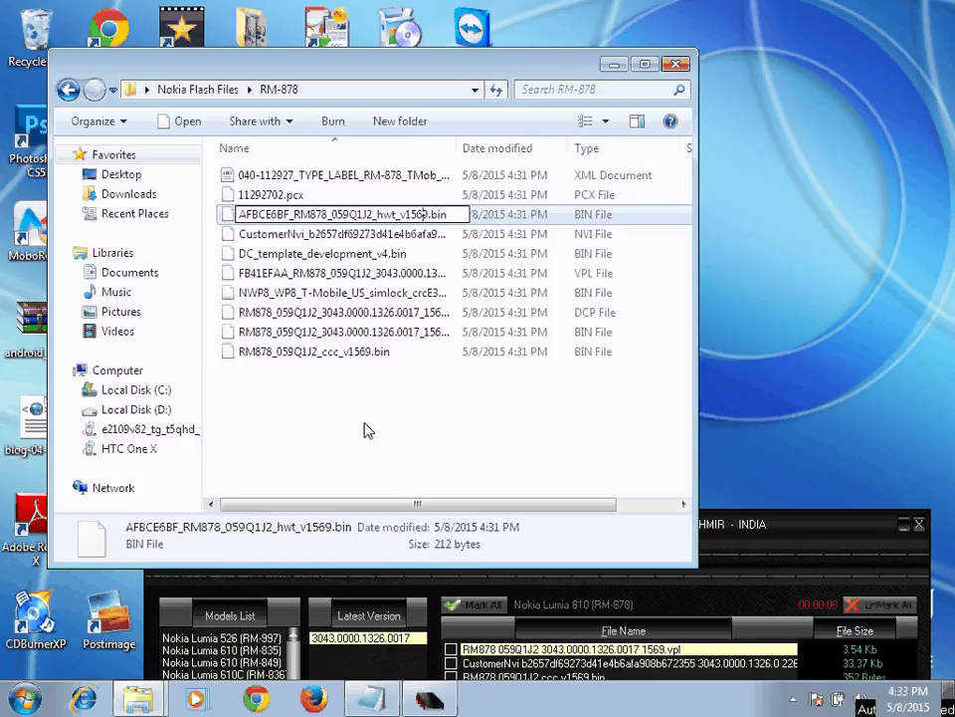
key("Left")
key("Left")
key("Left")
key("Left")
key("Left")
key("Left")
key("Left")
key("Left")
key("Left")
key("Left")
key("Left")
key("Left")
key("Left")
key("Left")
key("Left")
key("Left")
key("Left")
key("Left")
key("Left")
key("Left")
key("Left")
key("Left")
key("BackSpace")
key("BackSpace")
key("BackSpace")
key("BackSpace")
key("BackSpace")
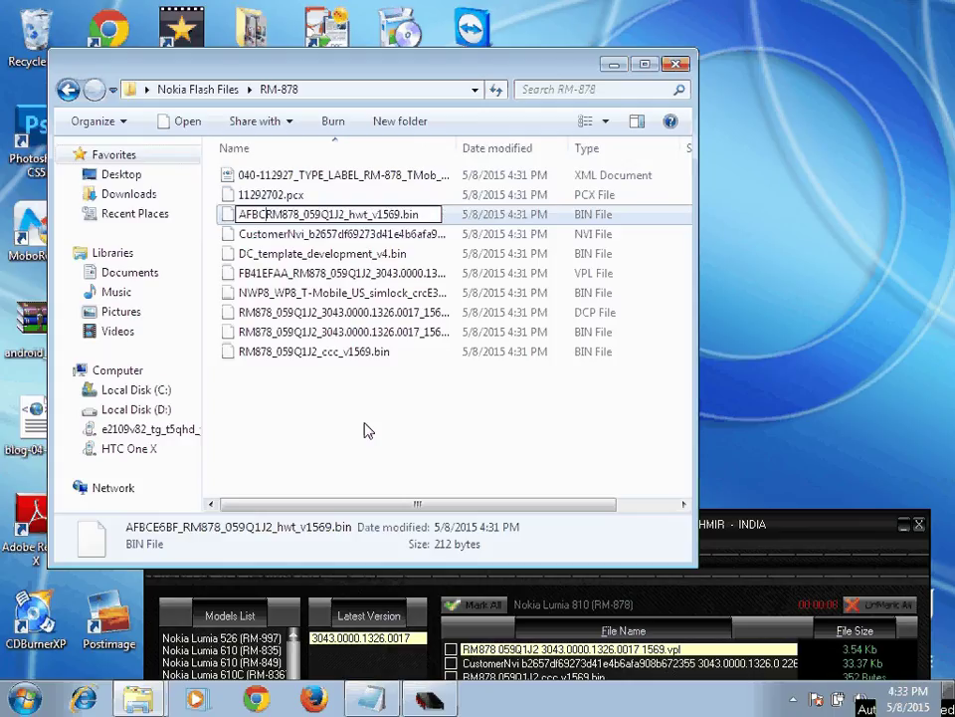
key("BackSpace")
key("BackSpace")
key("BackSpace")
key("BackSpace")
key("Tab")
key("Right")
key("Left")
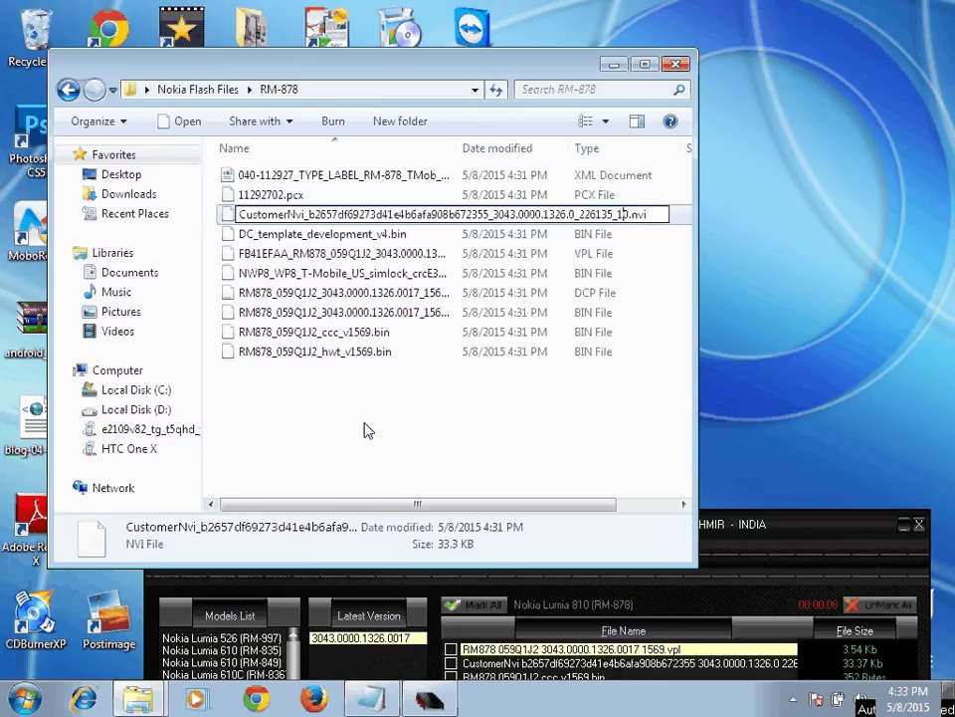
Check the NVI file's full name back to its beginning for any remaining code prefix.
key("Left")
key("Left")
key("Left")
key("Left")
key("Left")
key("Left")
key("Left")
key("Left")
key("Left")
key("Left")
key("Left")
key("Left")
key("Left")
key("Left")
key("Left")
key("Left")
key("Left")
key("Left")
key("Left")
key("Left")
key("Left")
key("Left")
key("Left")
key("Left")
key("Left")
key("Left")
key("Left")
key("Left")
key("Left")
key("Left")
key("Left")
key("Left")
key("Left")
key("Left")
key("Left")
key("Left")
key("Left")
key("Left")
key("Left")
key("Left")
key("Left")
key("Left")
key("Left")
key("Left")
key("Left")
key("Left")
key("Left")
key("Left")
key("Left")
key("Left")
key("Left")
key("Left")
key("Left")
key("Left")
key("Left")
key("Left")
key("Left")
key("Left")
key("Left")
key("Left")
key("Left")
key("Left")
key("Left")
key("Left")
key("Left")
key("Left")
key("Left")
key("Left")
key("Left")
key("Left")
Remove the prefix "FB41EFAA_" from the VPL file's name so it reads RM878_059Q1J2_3043.0000.1326.0017_1569.vpl.
key("Tab")
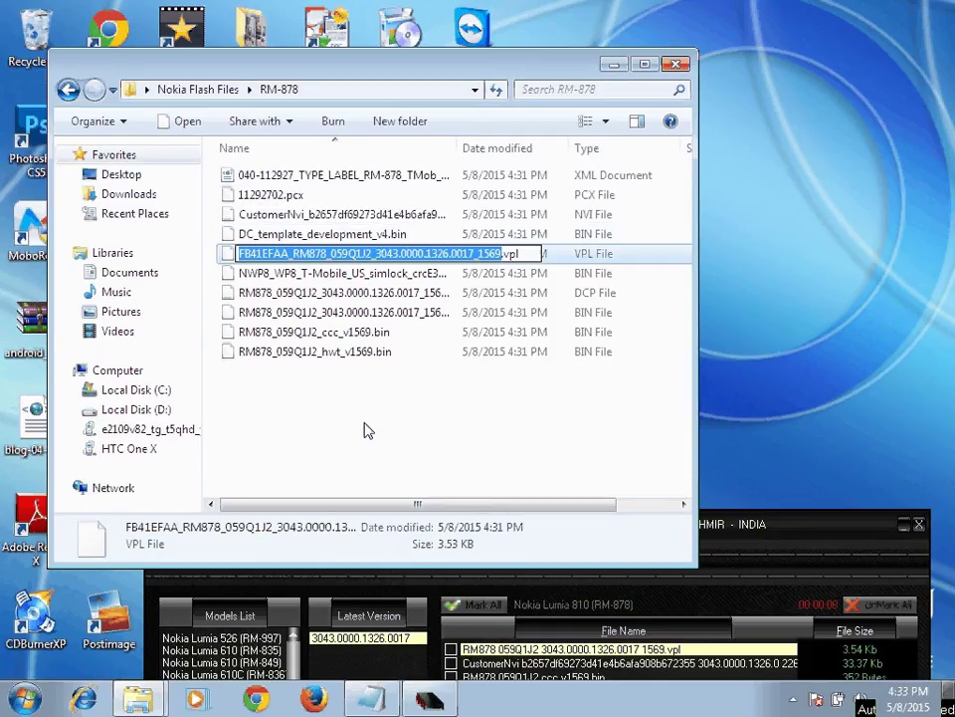
key("Right")
key("Left")
key("Left")
key("Left")
key("Left")
key("Left")
key("Left")
key("Left")
key("Left")
key("Left")
key("Left")
key("Left")
key("Left")
key("Left")
key("Left")
key("Left")
key("Left")
key("Left")
key("Left")
key("Left")
key("Left")
key("Left")
key("Left")
key("Left")
key("Left")
key("Left")
key("Left")
key("Left")
key("Left")
key("Left")
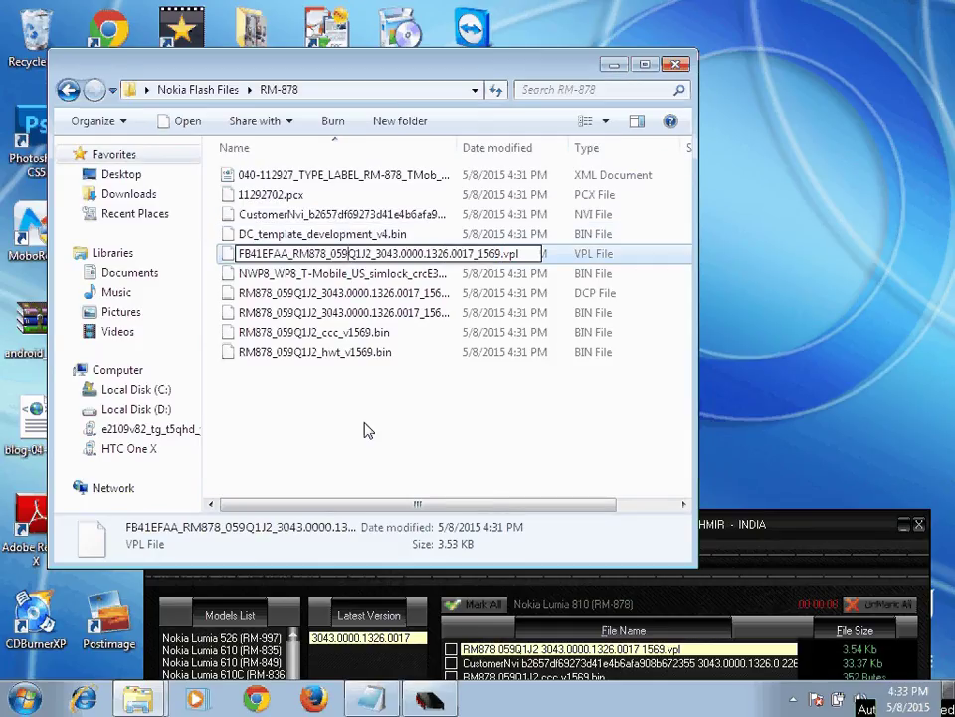
key("Left")
key("Left")
key("Left")
key("Left")
key("Left")
key("Left")
key("BackSpace")
key("BackSpace")
key("BackSpace")
key("BackSpace")
key("BackSpace")
key("BackSpace")
key("BackSpace")
key("BackSpace")
key("BackSpace")
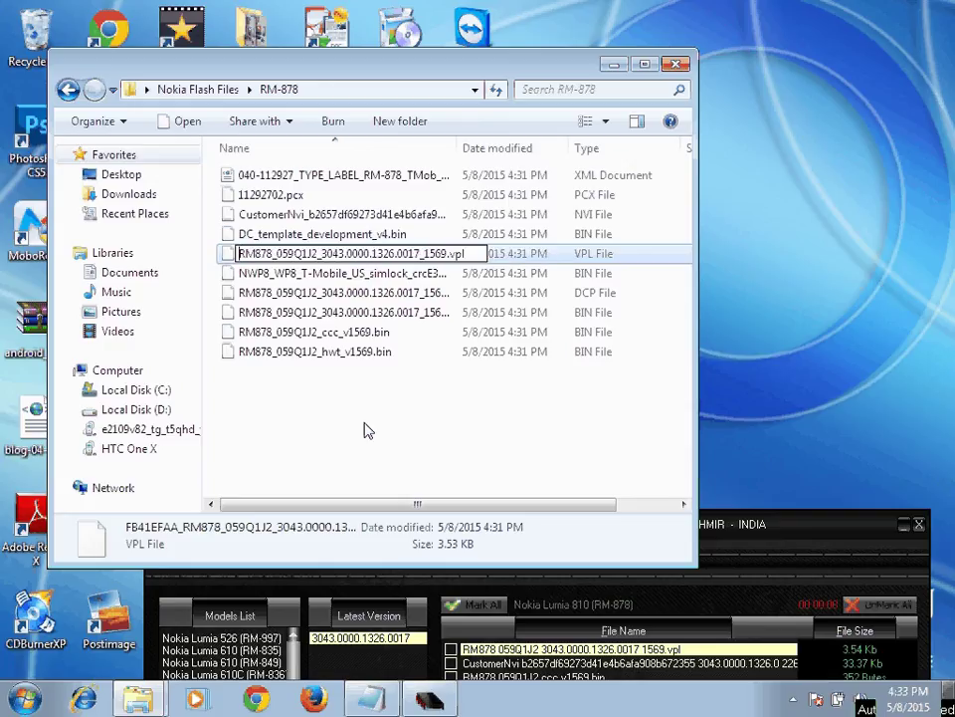
key("Tab")
Remove the prefix "040-" from the XML type label file's name so it reads 112927_TYPE_LABEL_RM-878_TMob_v4.
key("Tab")
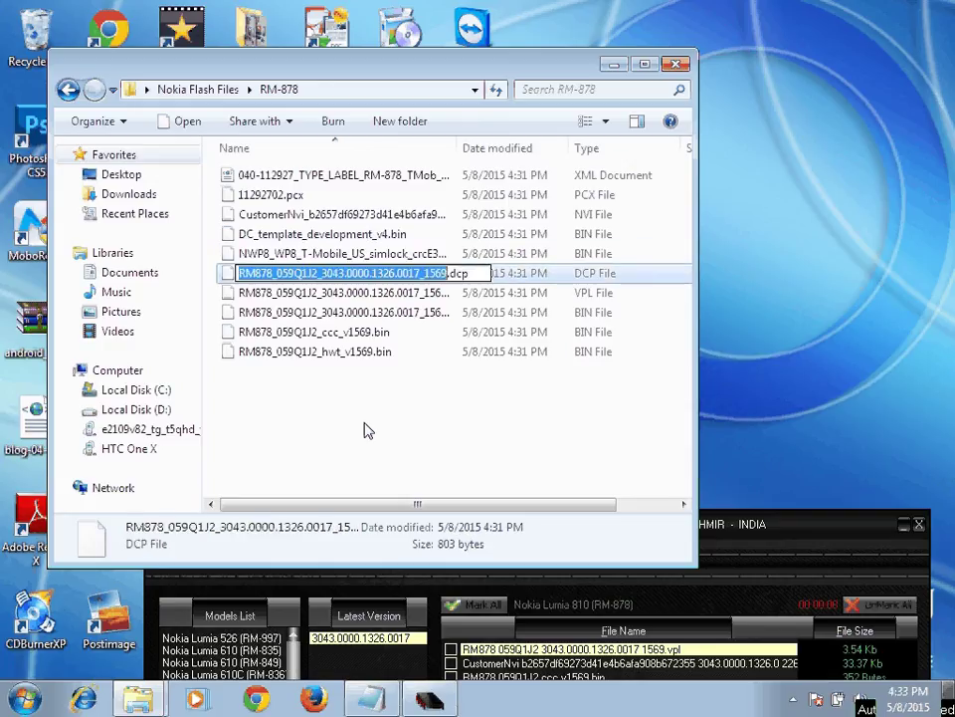
key("Tab")
key("Tab")
key("Tab")
key("Tab")
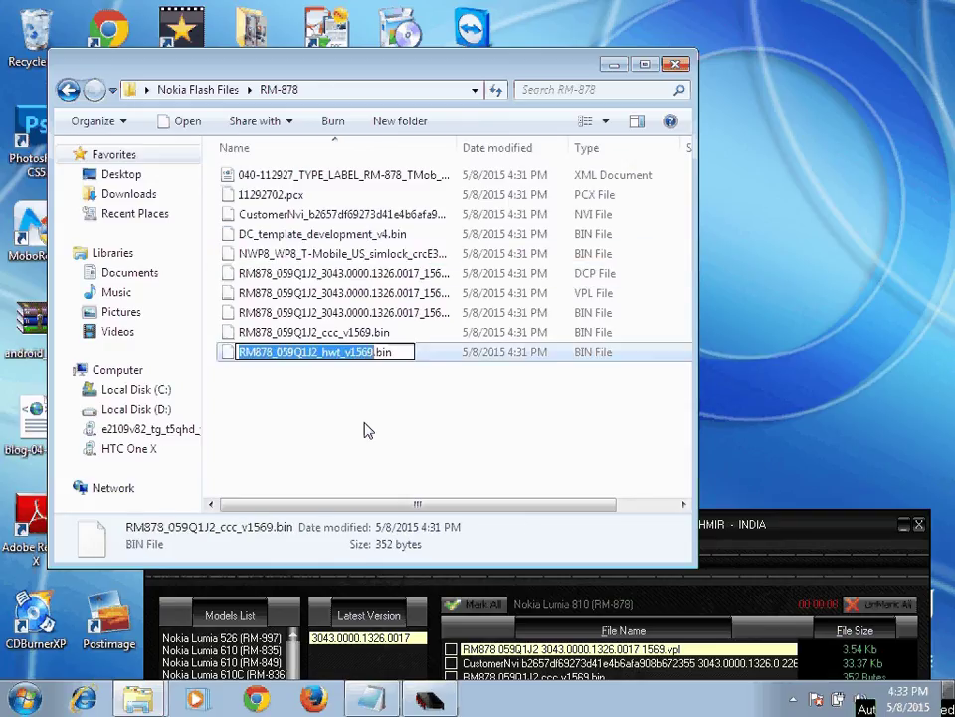
key("Tab")
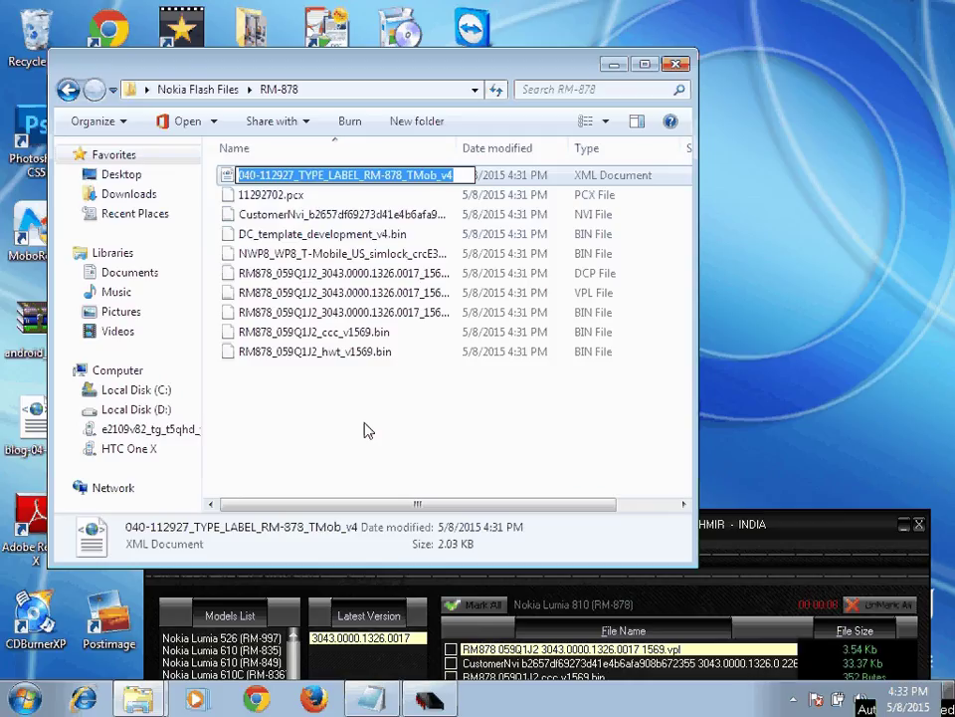
key("Right")
key("Left")
key("Left")
key("Left")
key("Left")
key("Left")
key("Left")
key("Left")
key("Left")
key("Left")
key("Left")
key("Left")
key("Left")
key("Left")
key("Left")
key("Left")
key("Left")
key("Left")
key("Left")
key("Left")
key("Left")
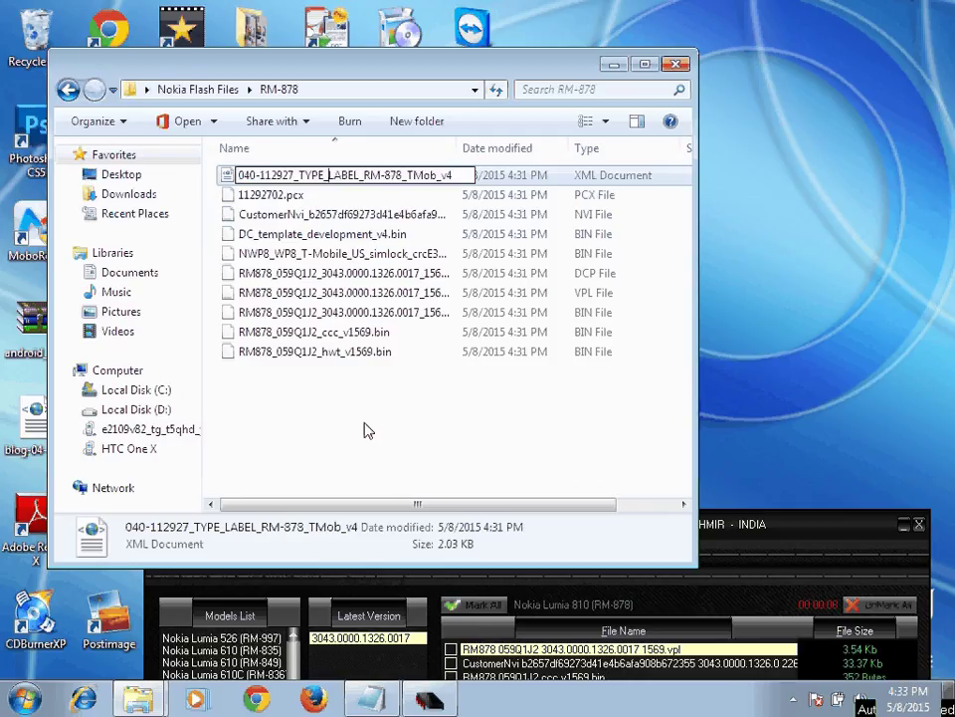
key("Left")
key("Left")
key("Left")
key("Left")
key("Left")
key("Left")
key("Left")
key("Left")
key("Left")
key("Left")
key("Left")
key("Left")
key("BackSpace")
key("BackSpace")
key("BackSpace")
key("BackSpace")
key("Tab")
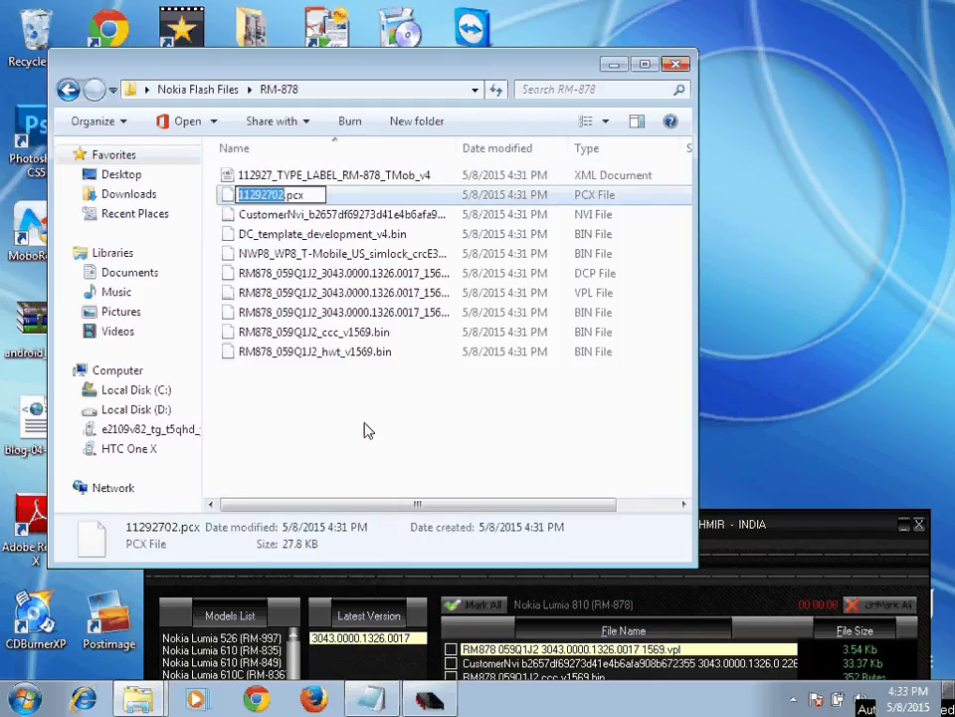
left_click(343, 413)
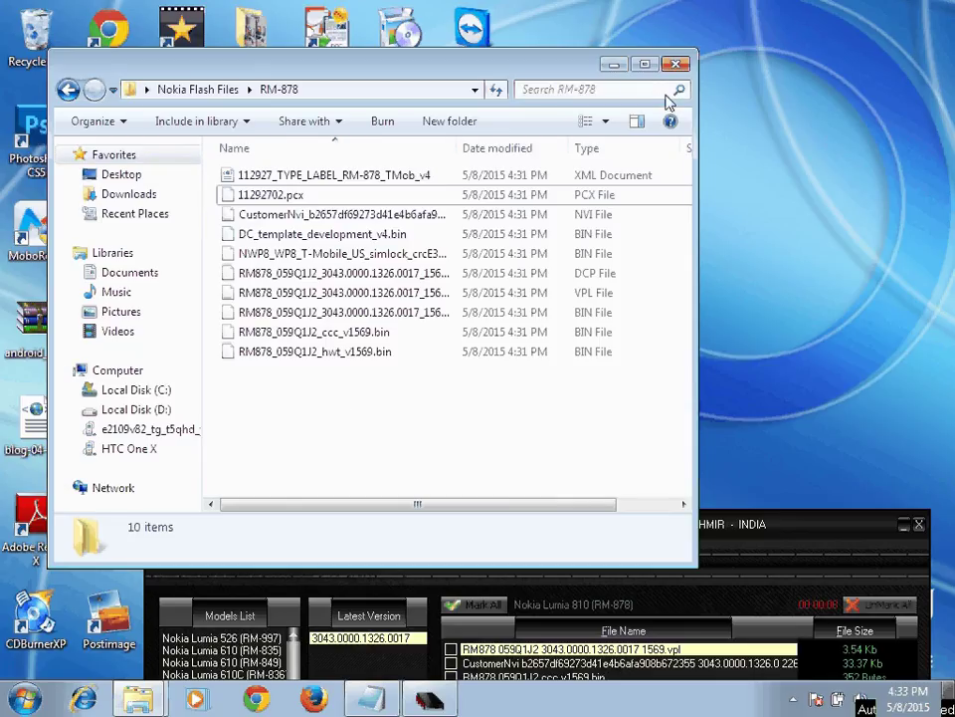
Return to the parent folder Nokia Flash Files and minimize its window.
left_click(69, 91)
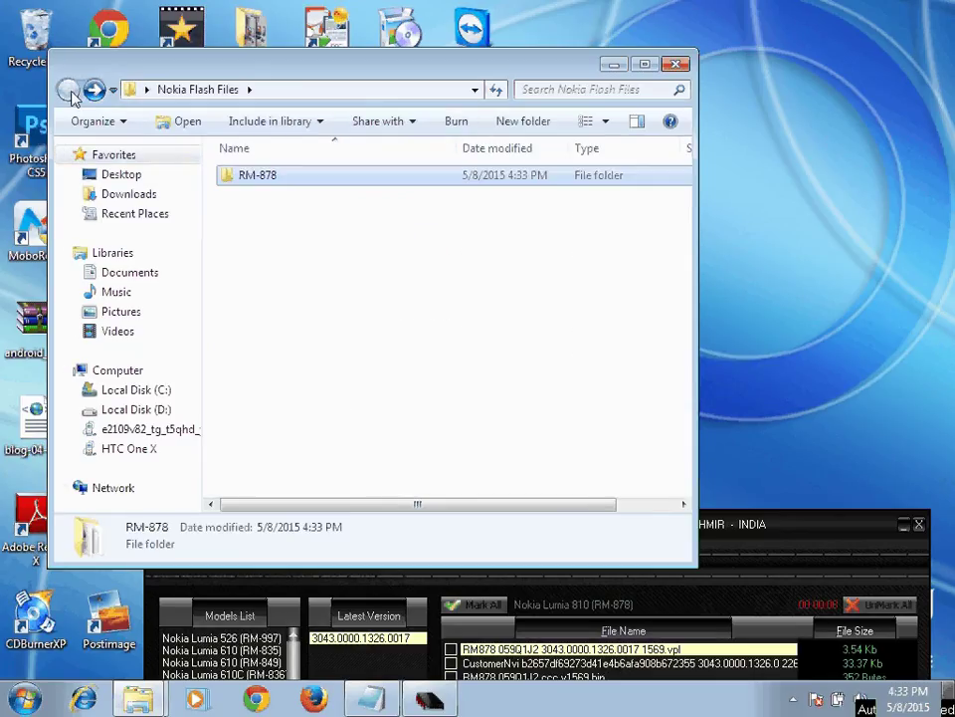
left_click(323, 315)
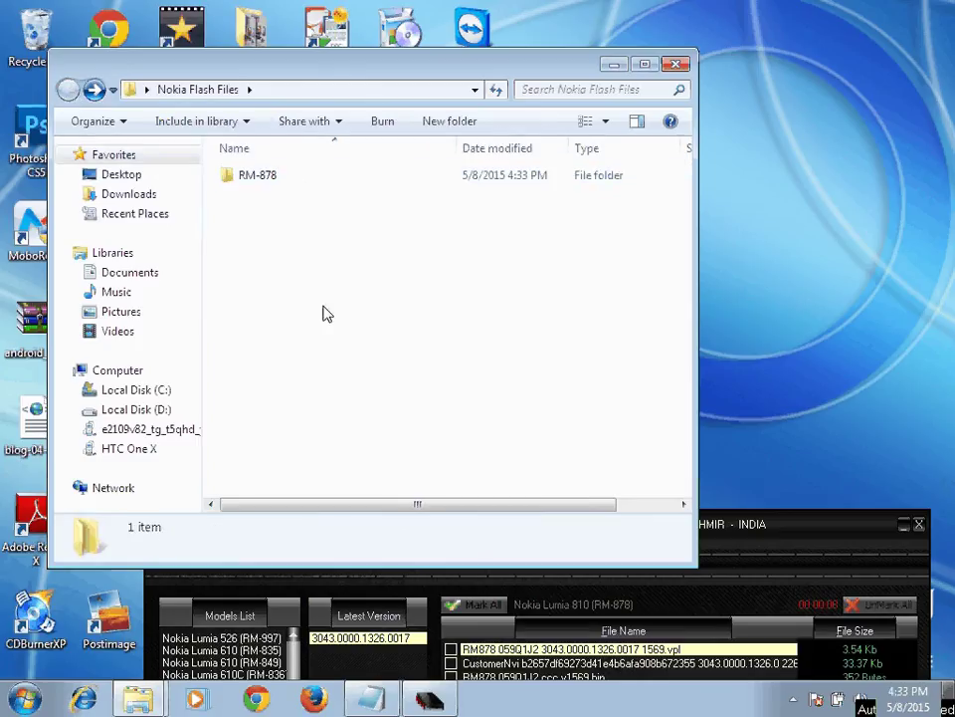
left_click(613, 66)
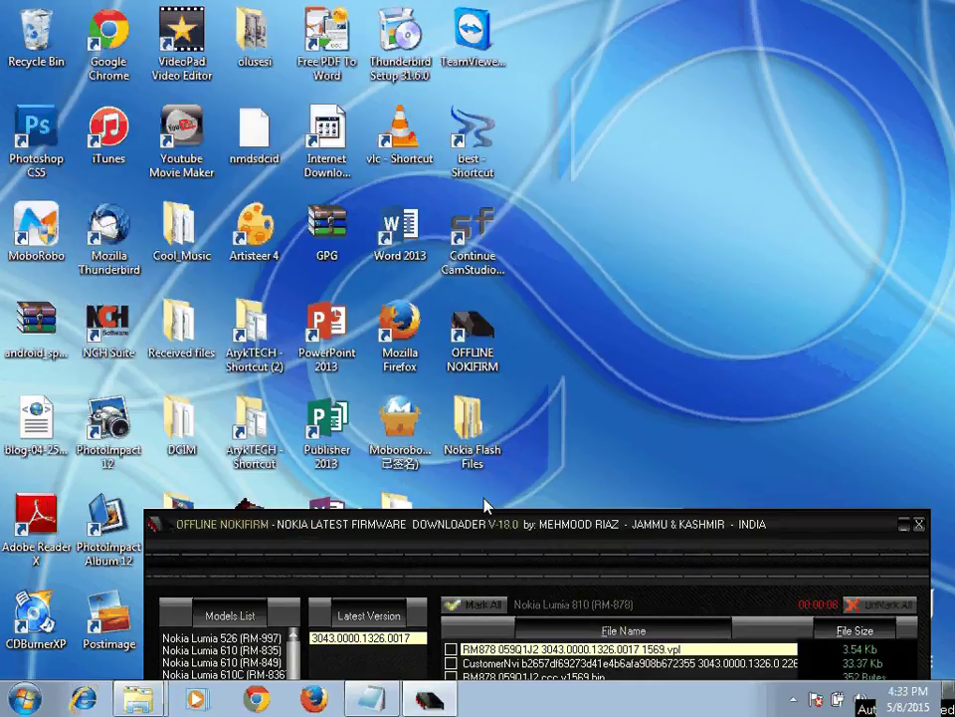
Move the OFFLINE NOKIFIRM window up to the middle of the desktop so its whole file list is in view.
left_click_drag(485, 524, 444, 132)
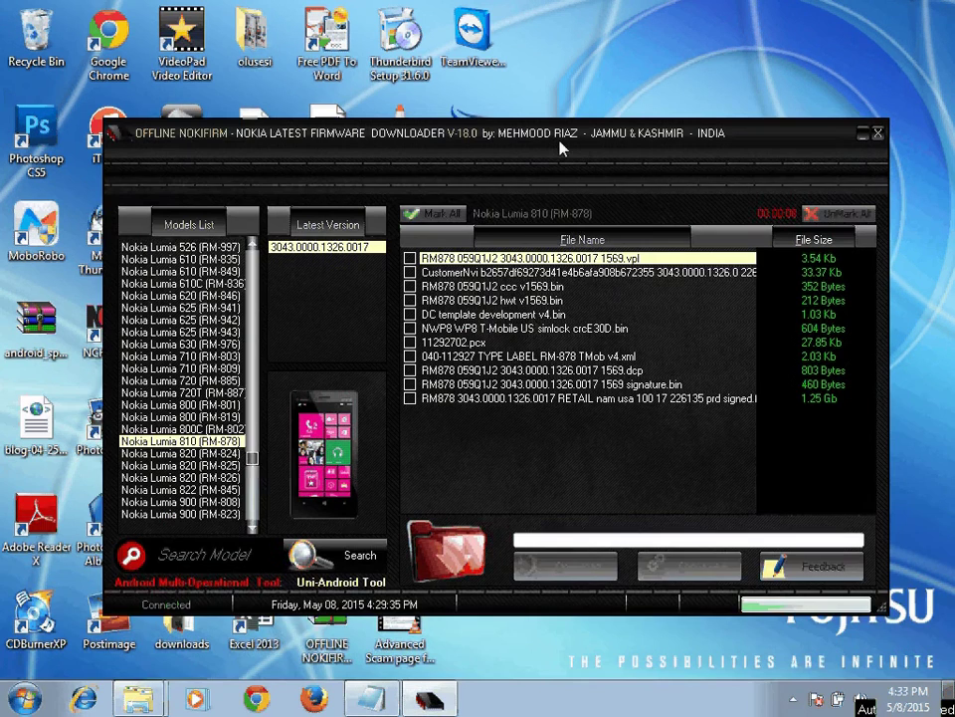
left_click_drag(560, 147, 567, 139)
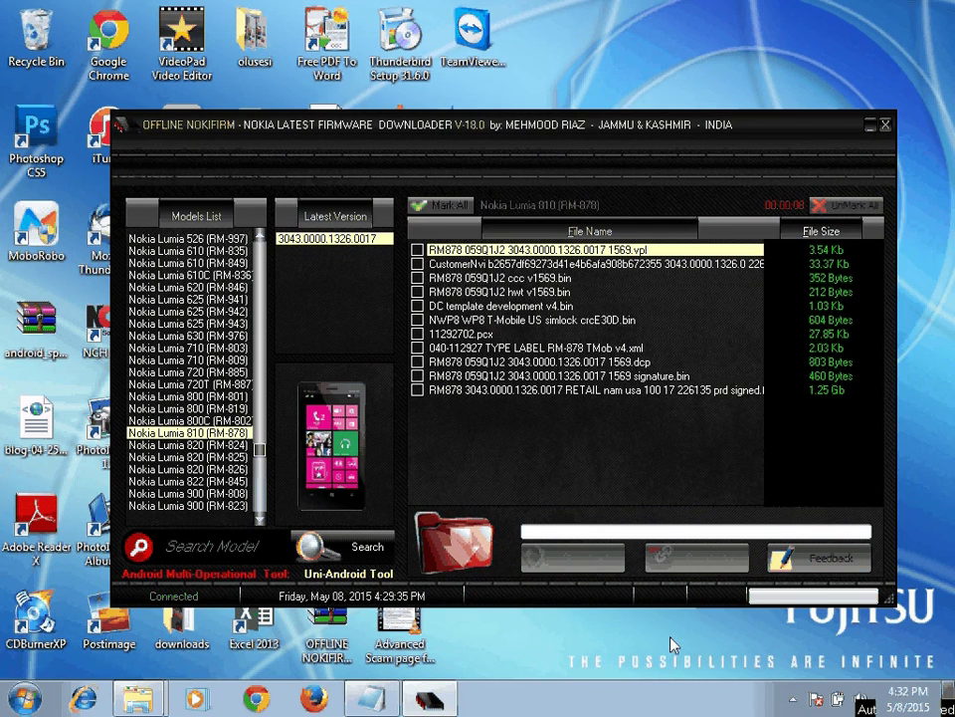
left_click(793, 701)
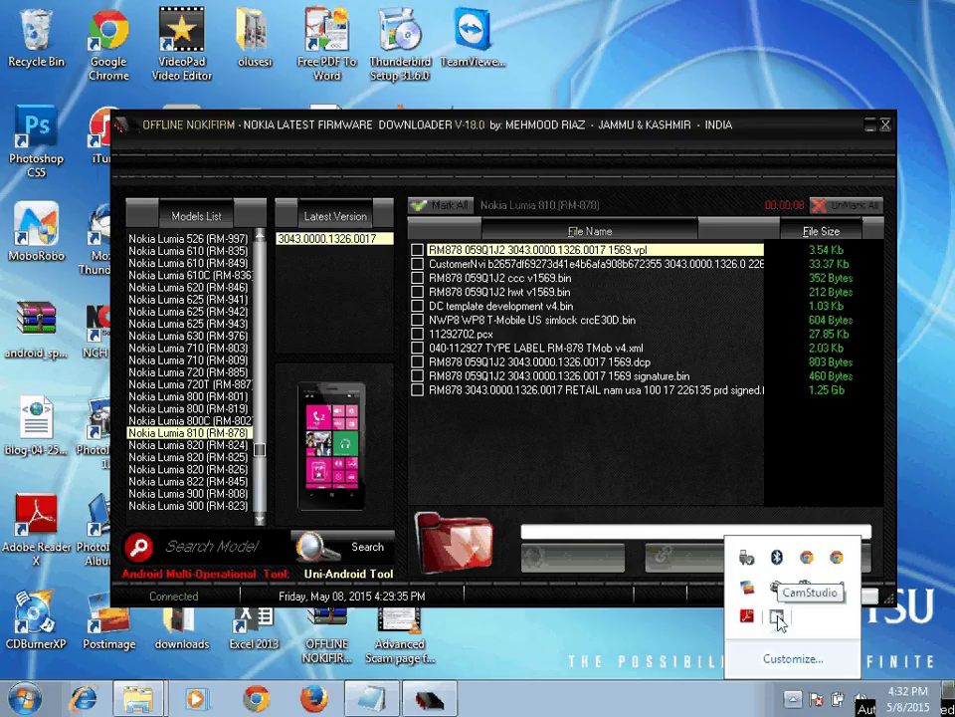